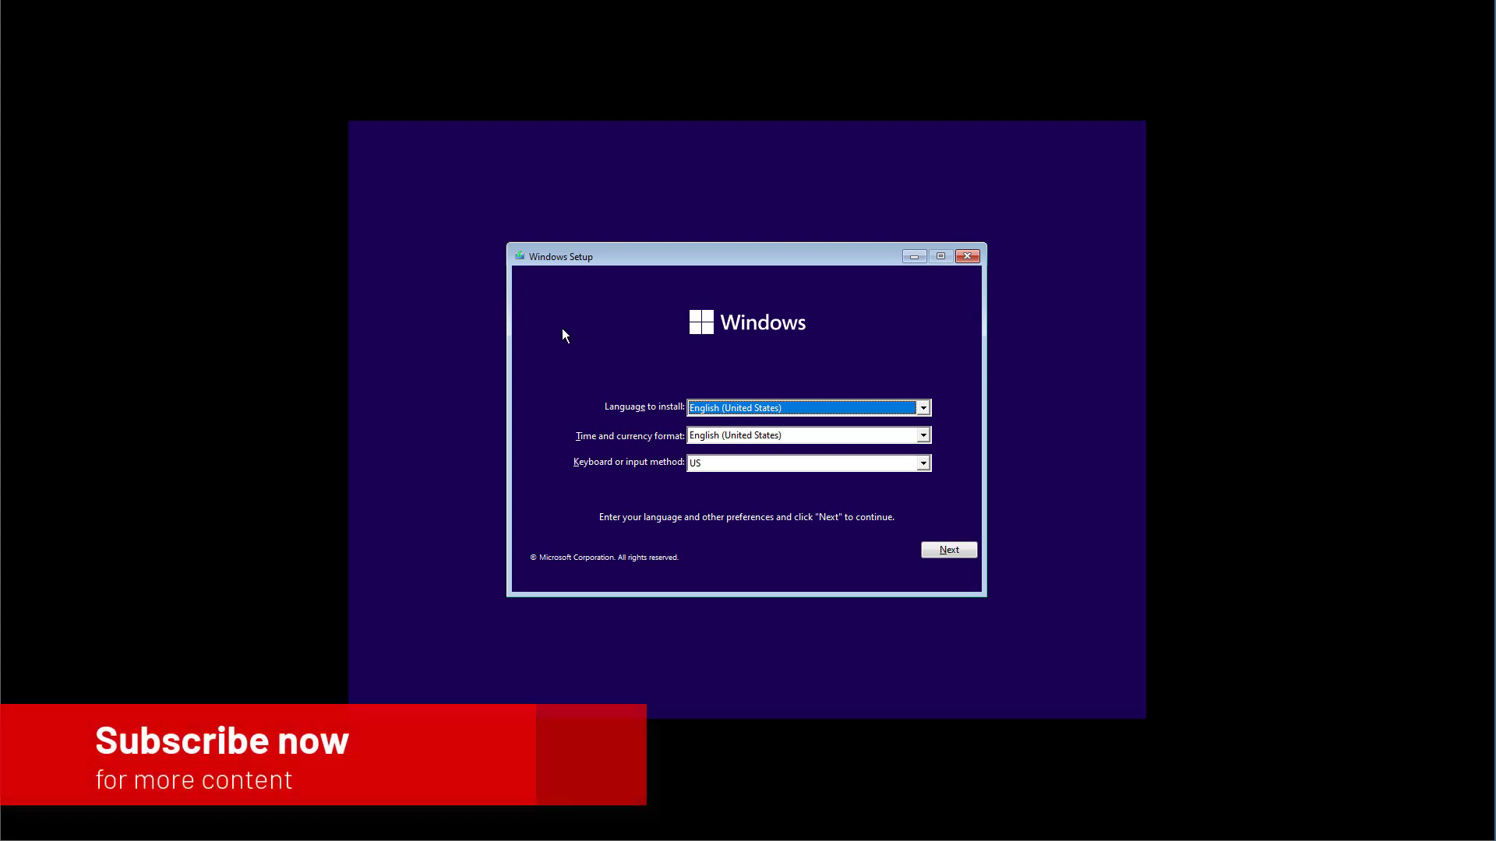
Step: Begin a Windows 11 Home install without a product key, accepting the terms and choosing Custom
{"action": "left_click", "coordinate": [957, 554]}
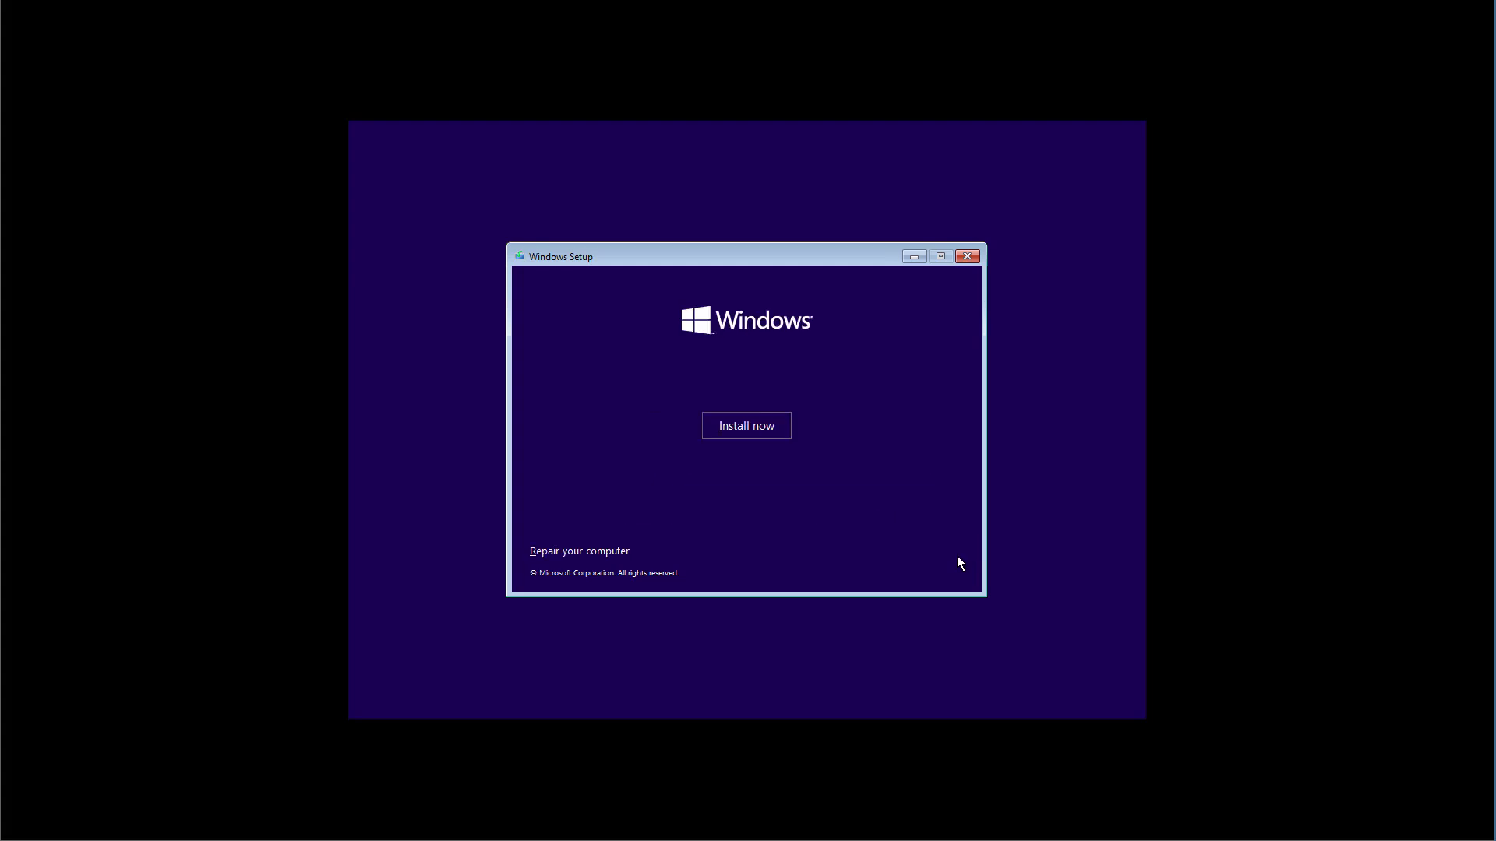
{"action": "left_click", "coordinate": [740, 430]}
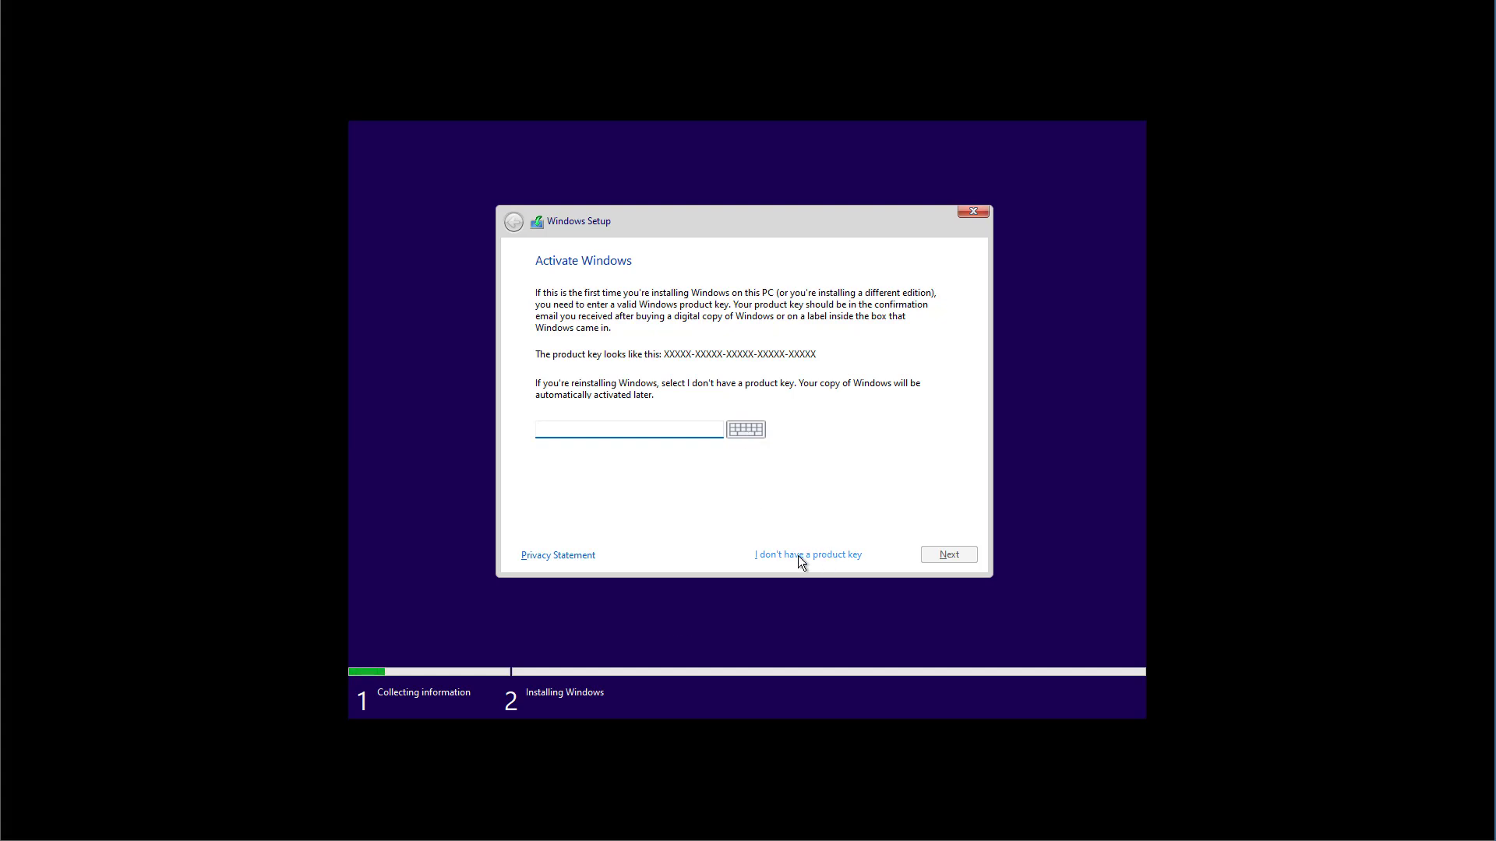
{"action": "left_click", "coordinate": [802, 555]}
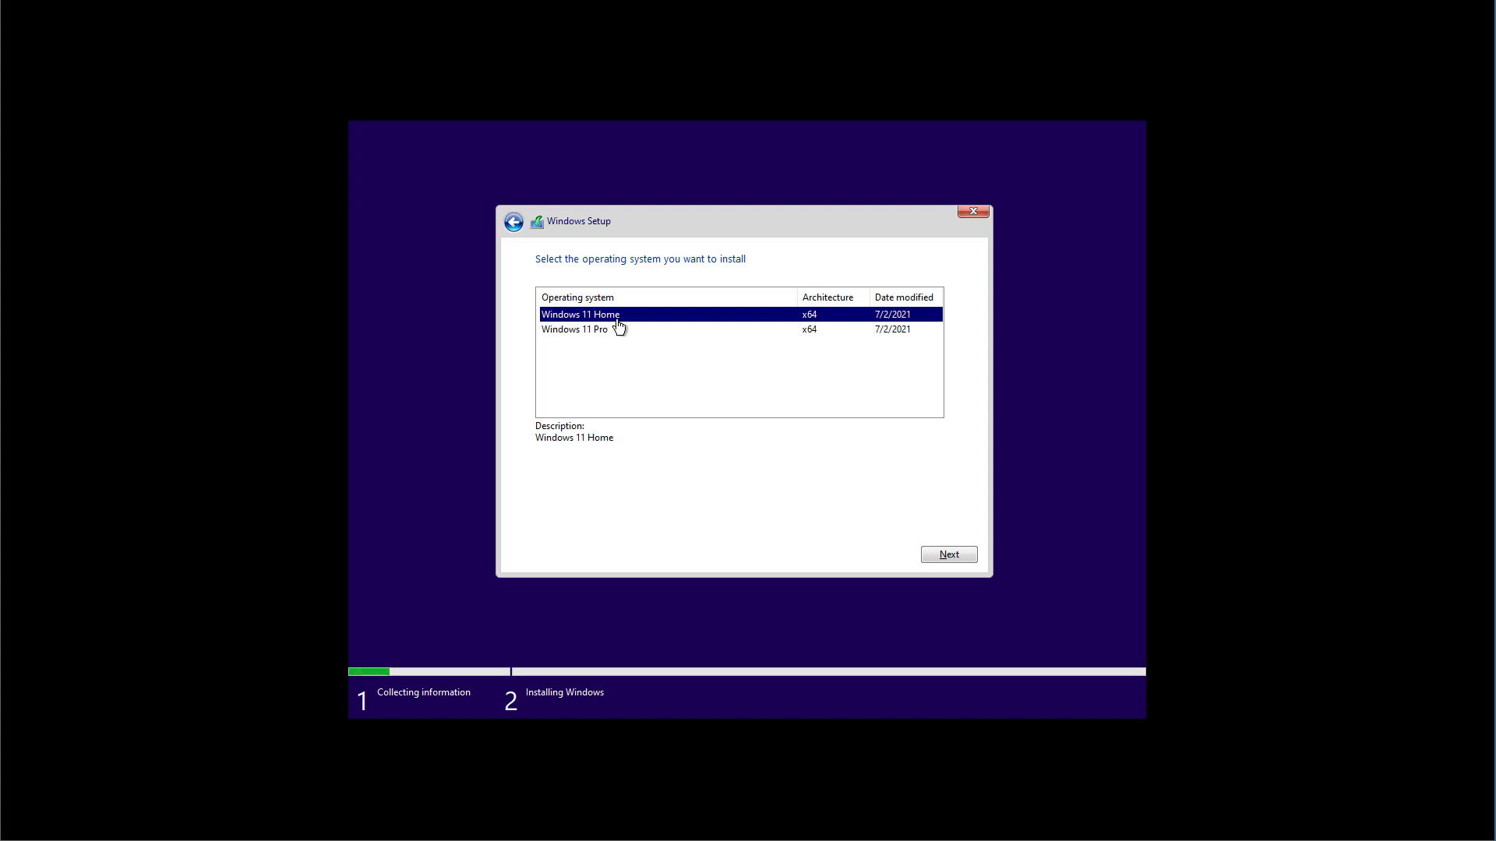
{"action": "left_click", "coordinate": [944, 557]}
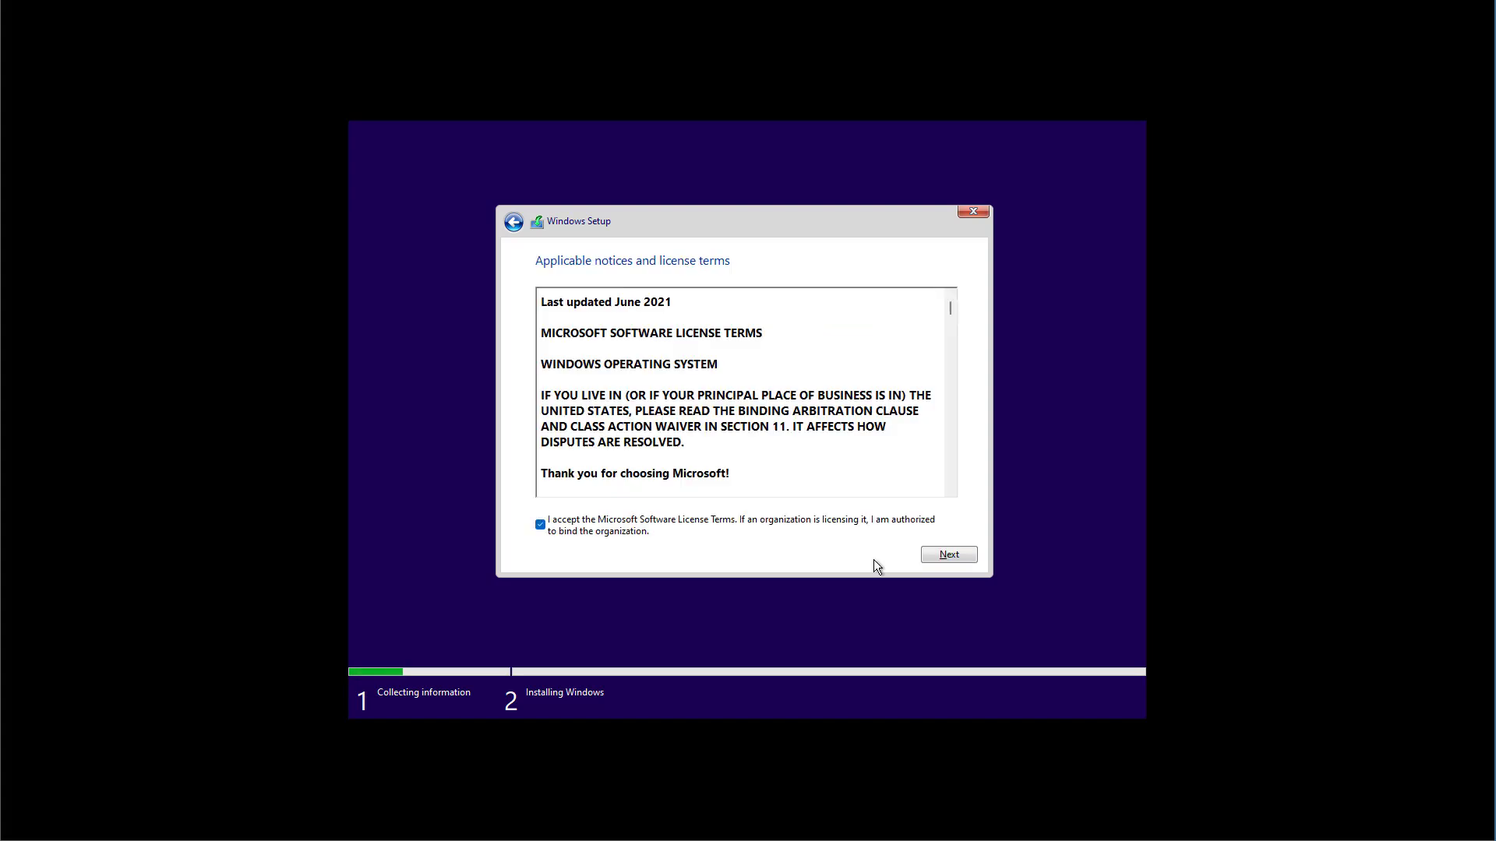
{"action": "left_click", "coordinate": [940, 560]}
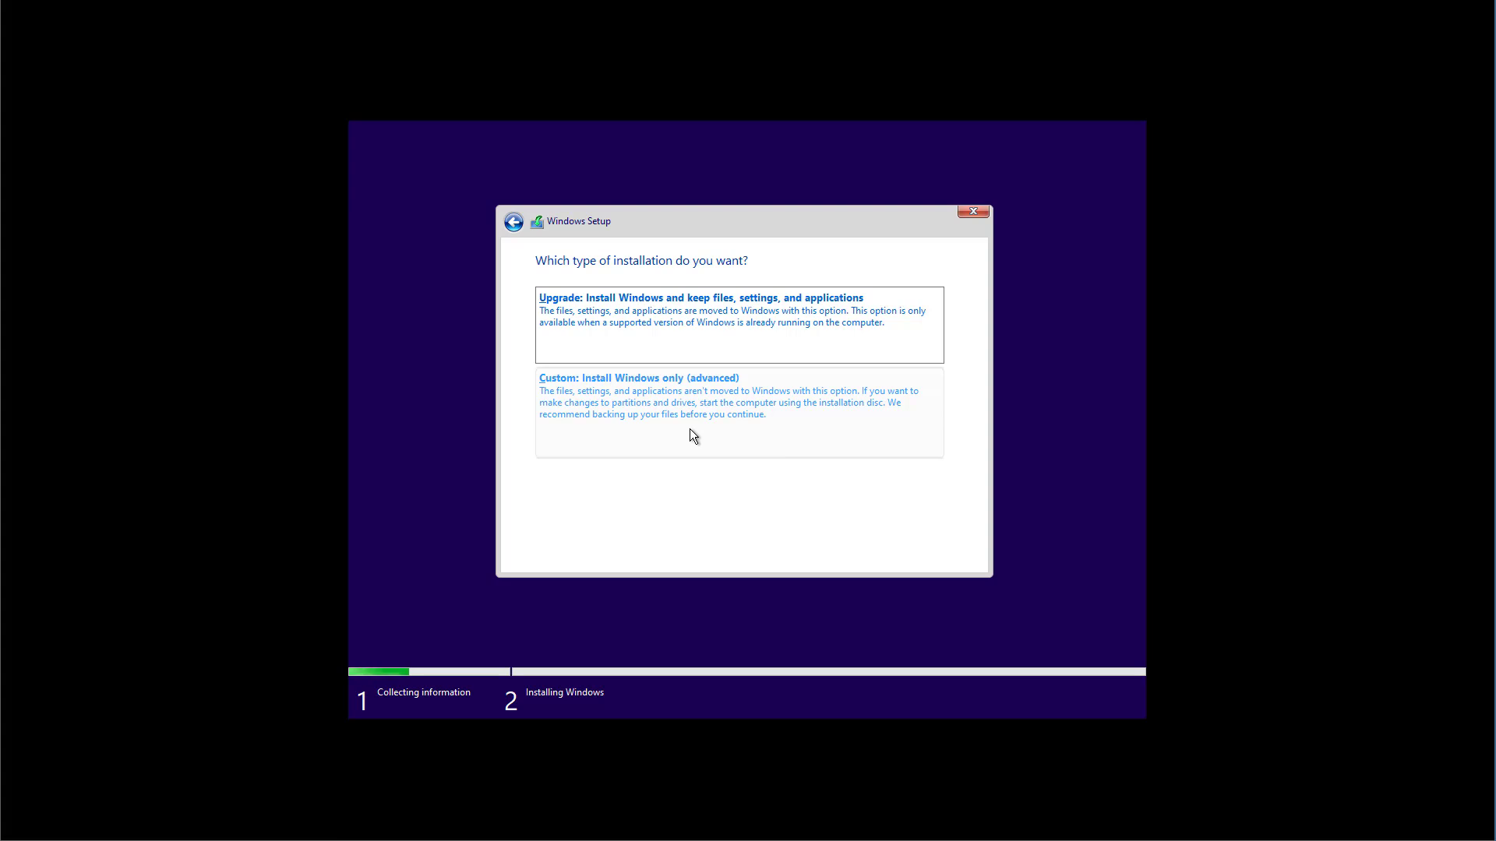
{"action": "left_click", "coordinate": [690, 429]}
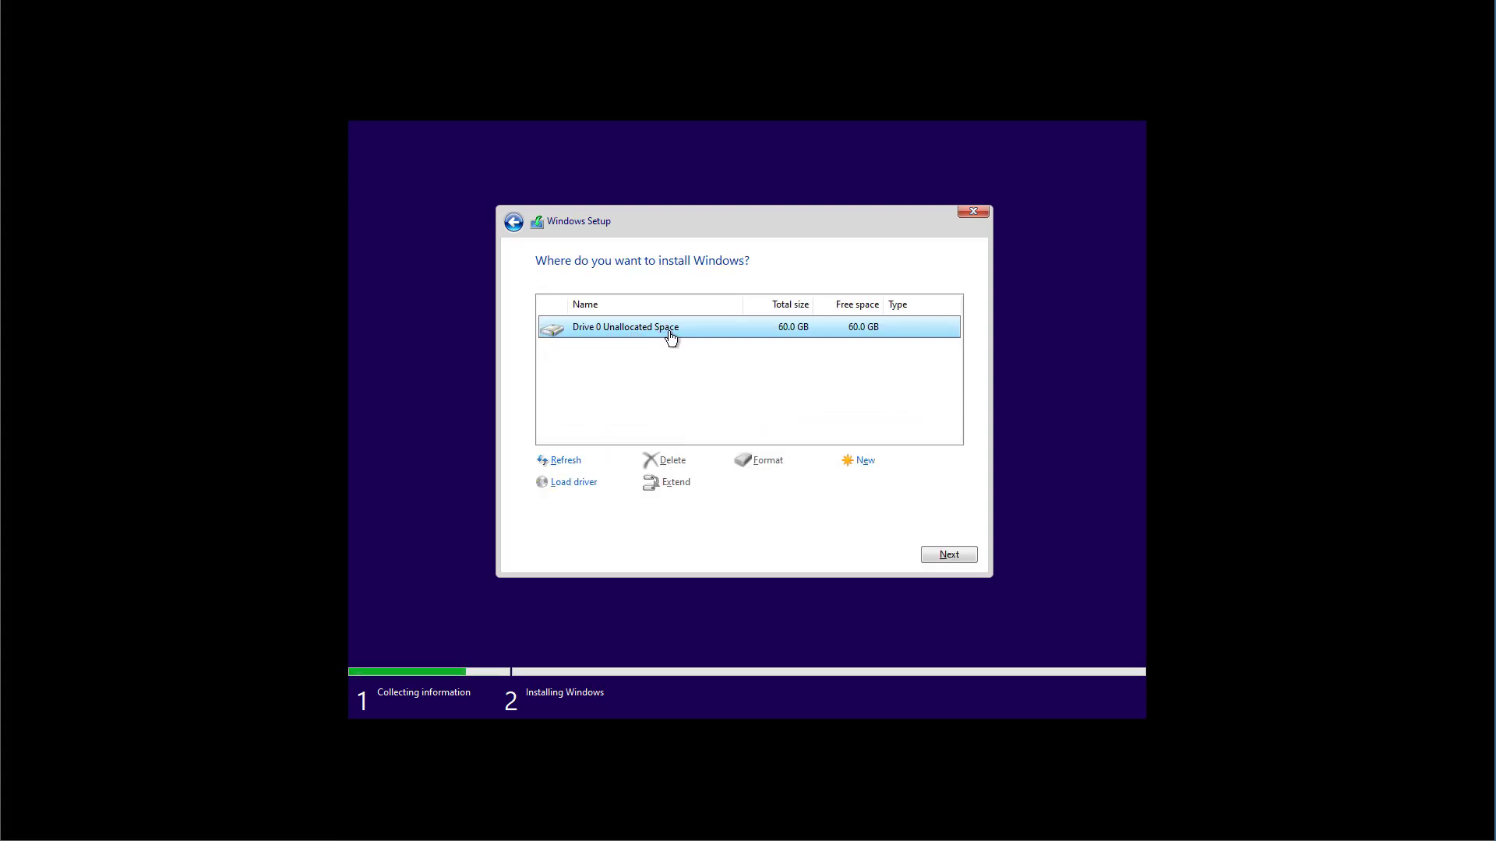
Step: Install Windows onto the 60 GB unallocated space on Drive 0
{"action": "left_click", "coordinate": [942, 555]}
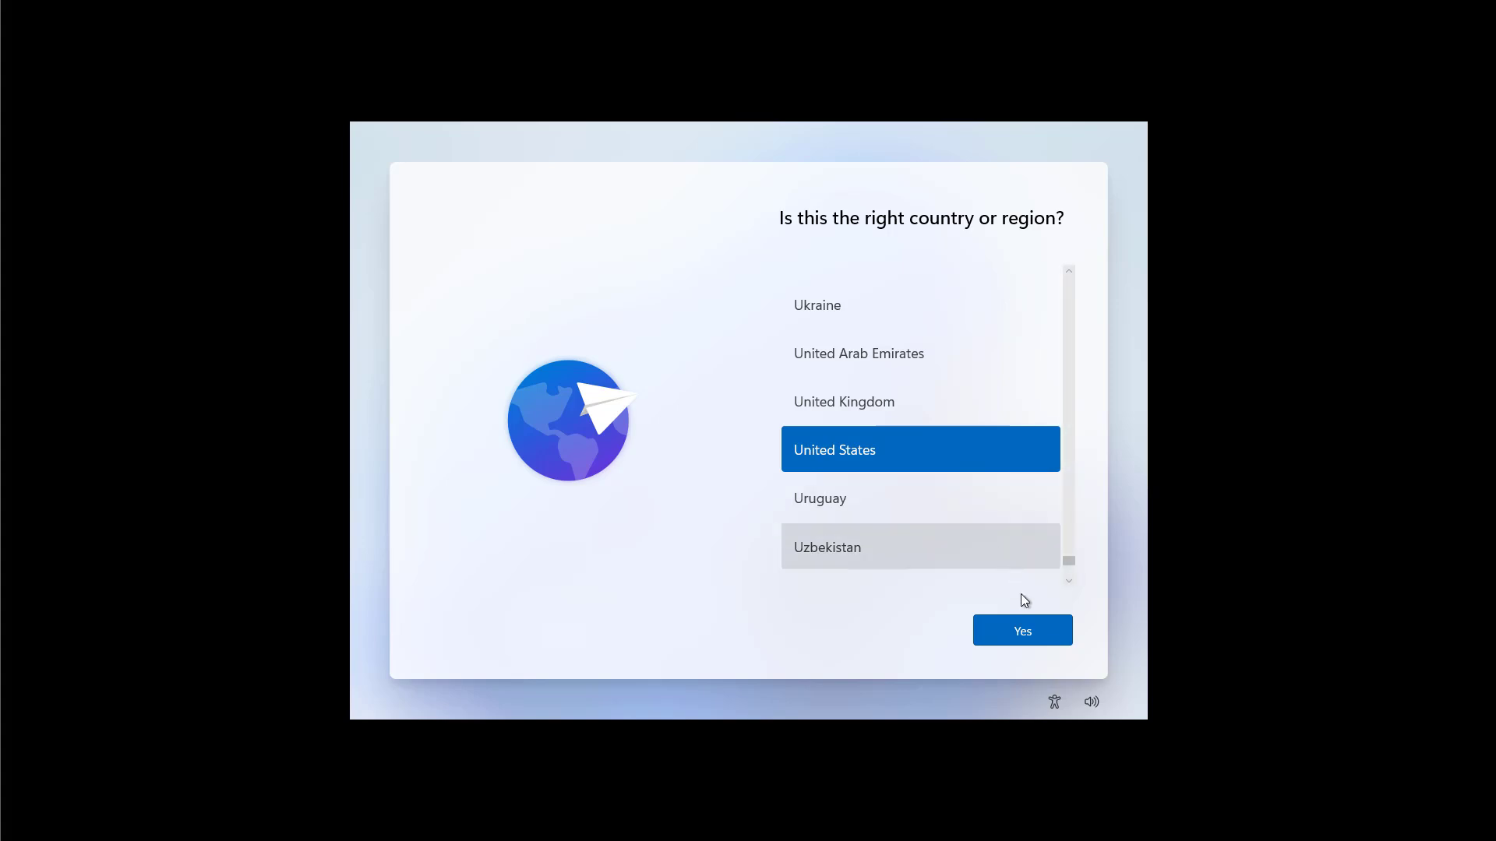
Step: Check the volume flyout, then confirm United States as the country or region
{"action": "left_click", "coordinate": [1090, 704]}
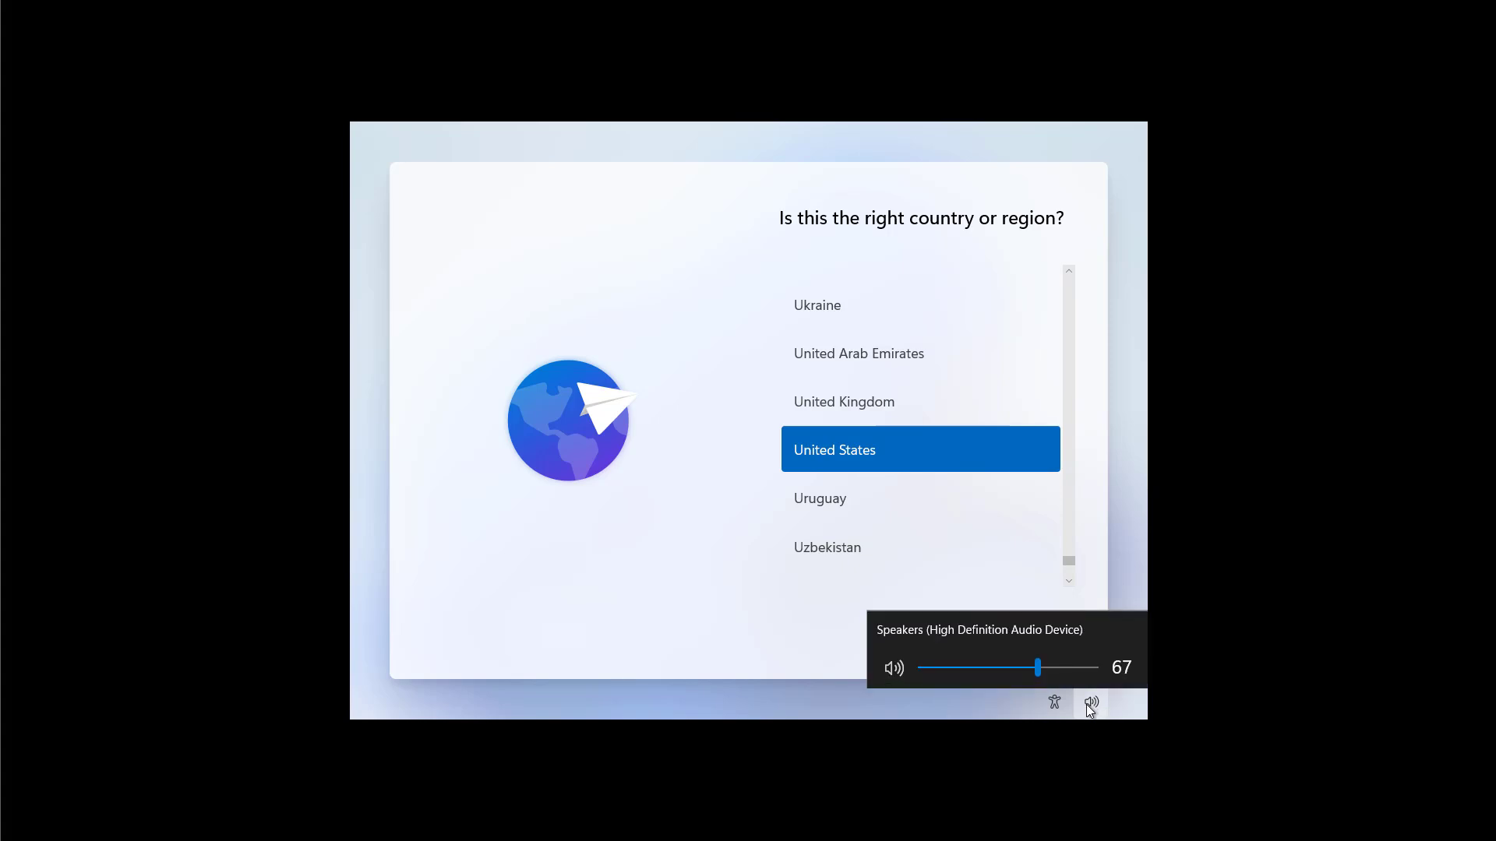
{"action": "left_click", "coordinate": [1087, 573]}
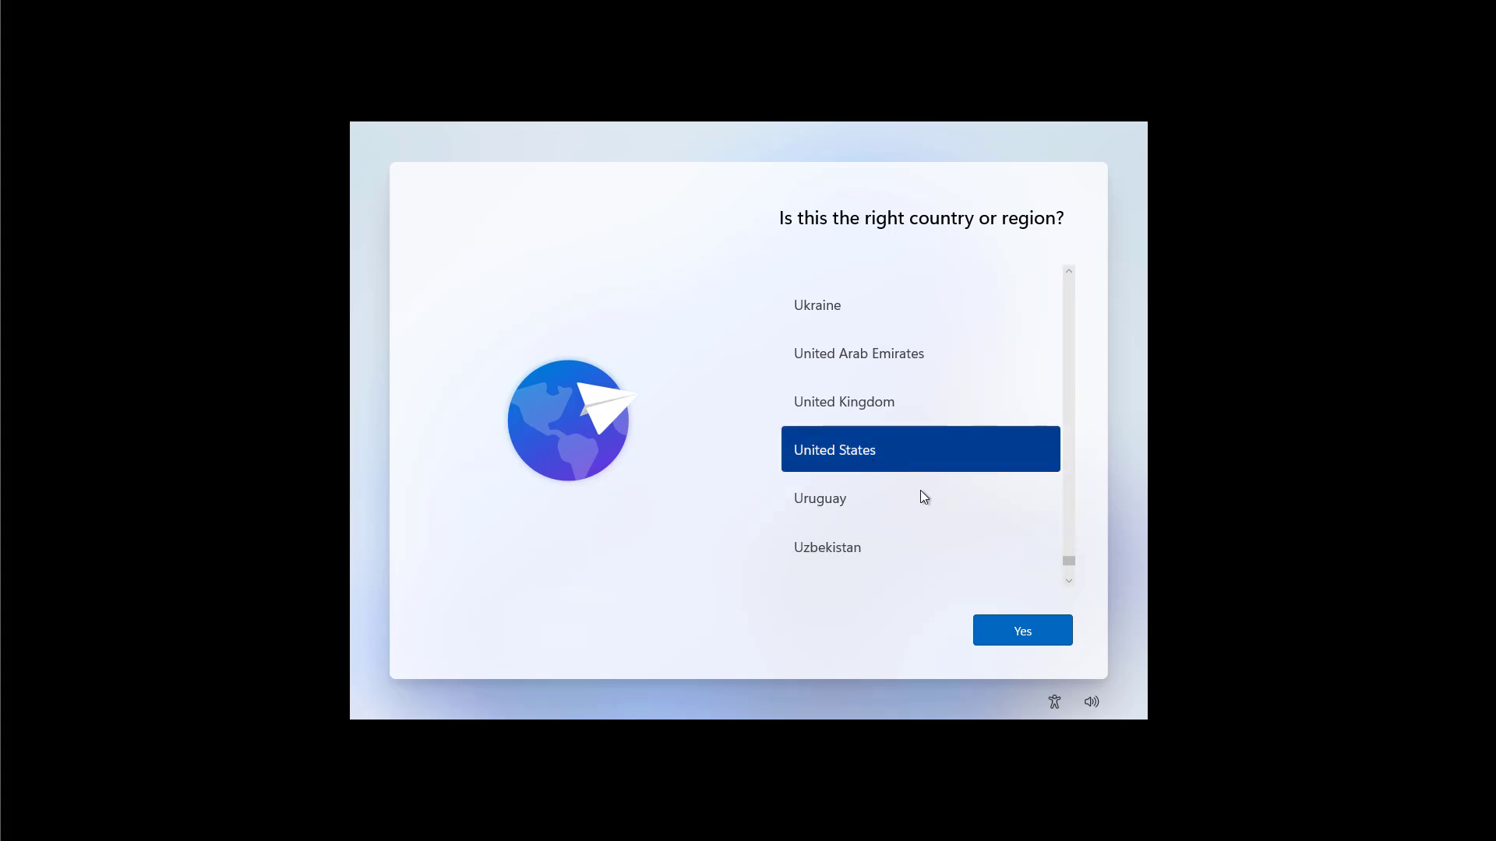
{"action": "left_click", "coordinate": [1023, 633]}
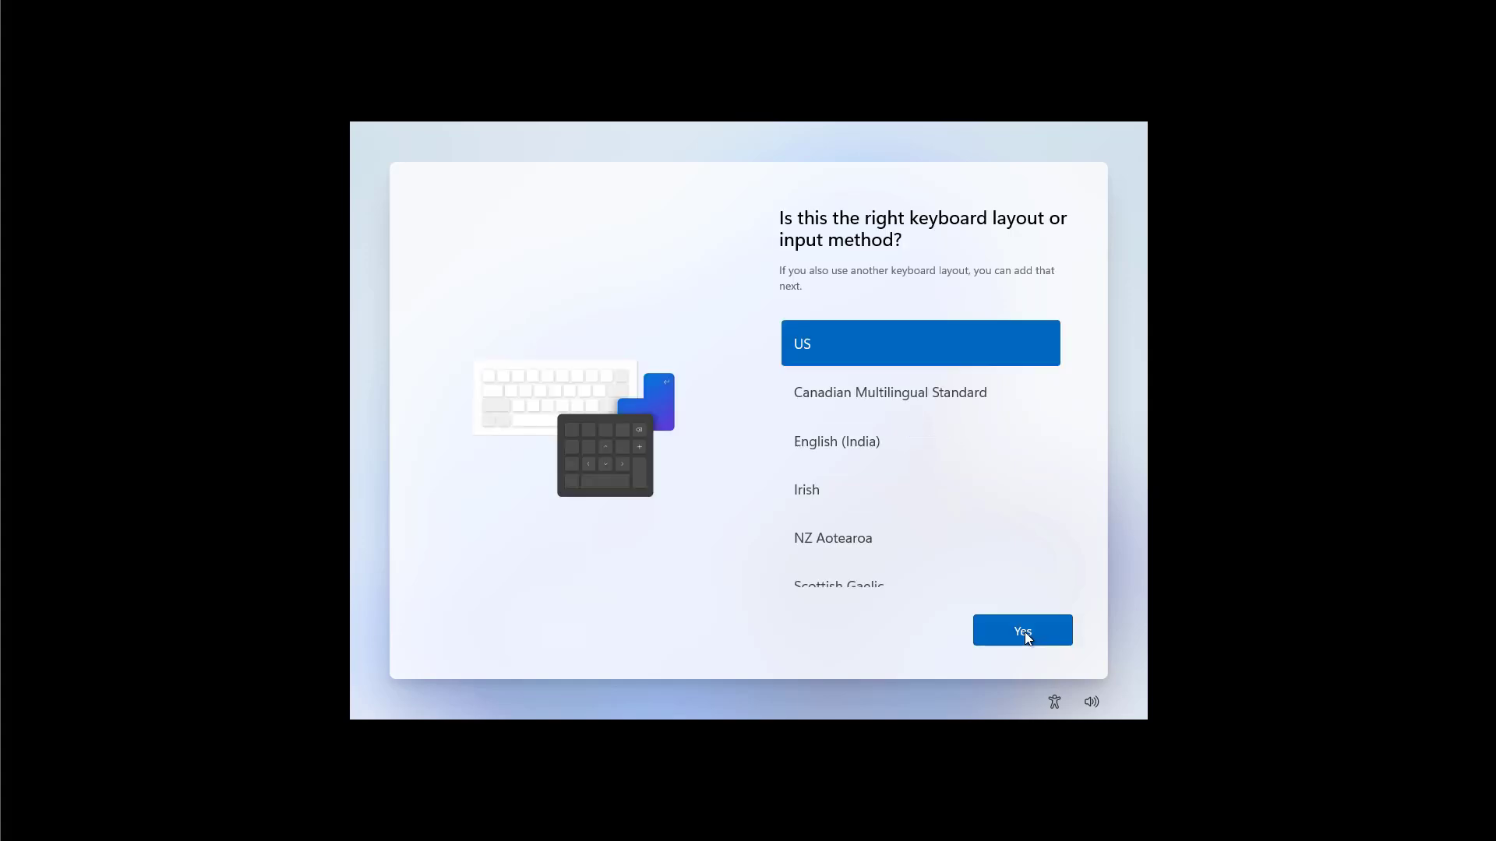
Step: Confirm the US keyboard layout and skip adding a second layout
{"action": "left_click", "coordinate": [1025, 633]}
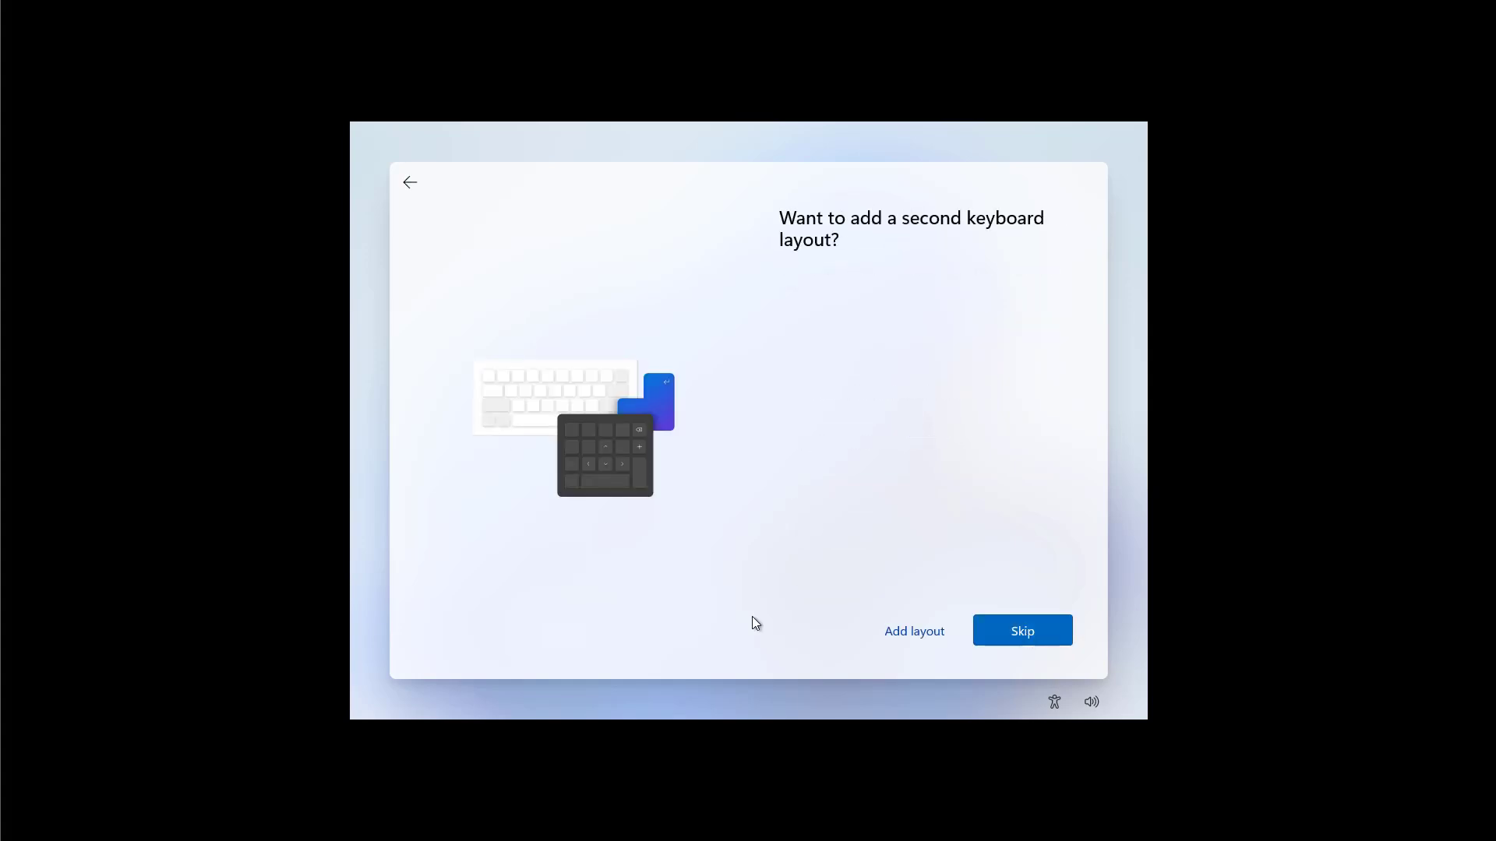
{"action": "left_click", "coordinate": [1024, 633]}
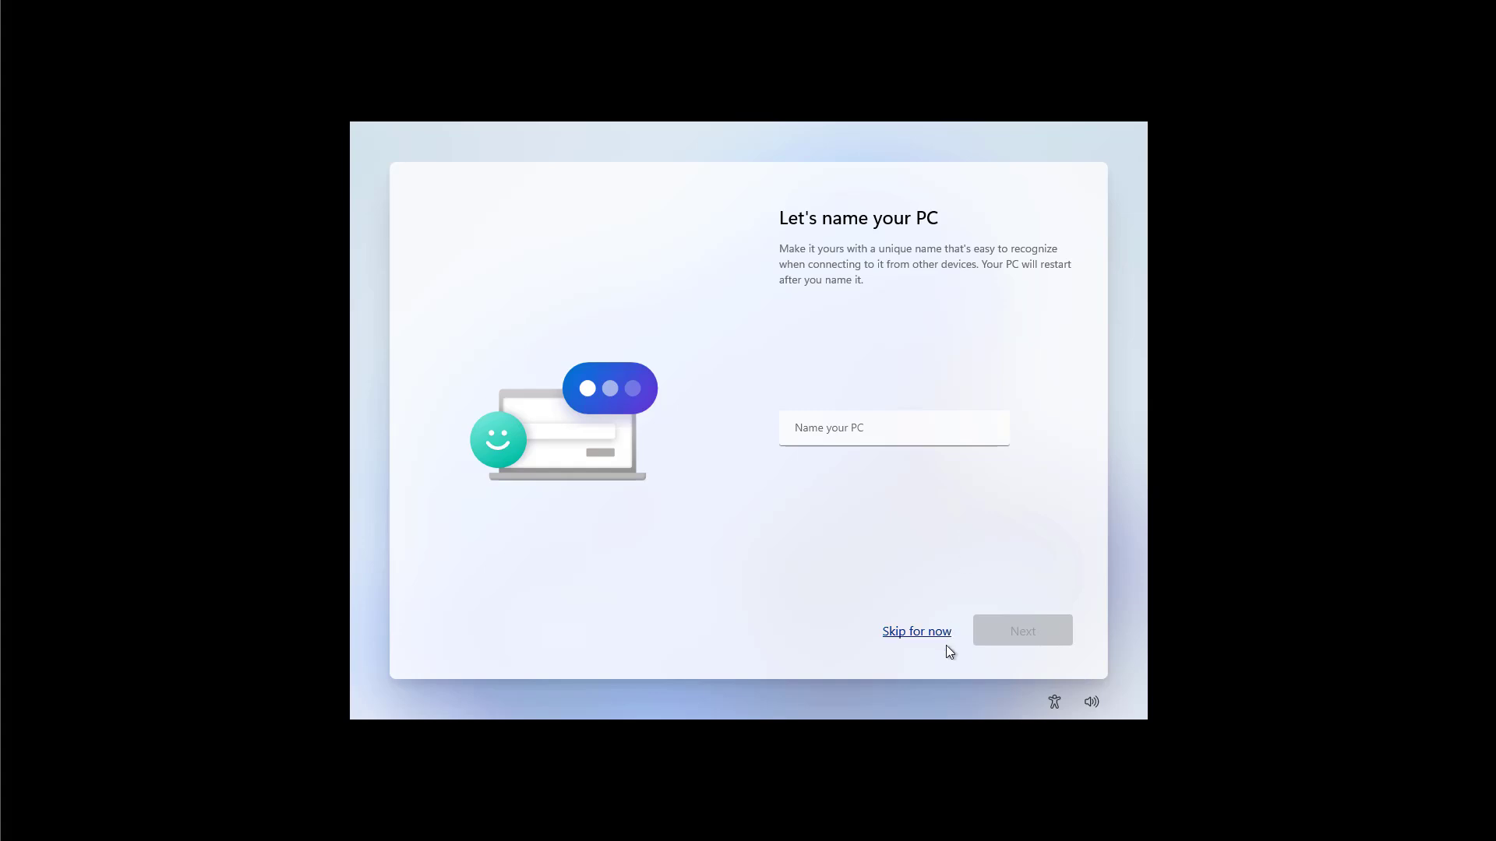
Step: Name the PC 'Office-PC' and continue
{"action": "left_click", "coordinate": [873, 429]}
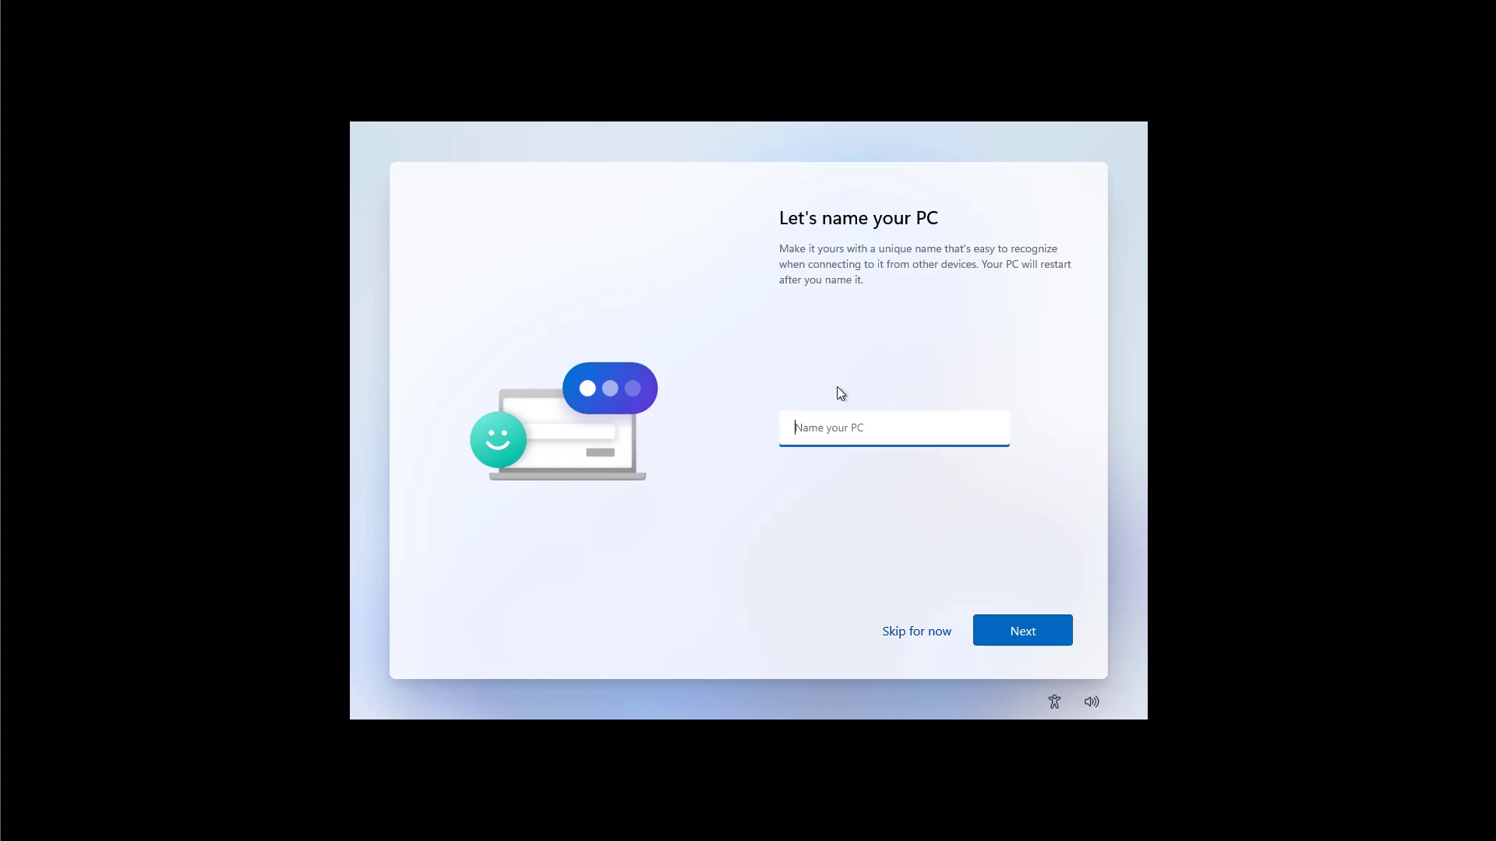
{"action": "type", "text": "Office-PC"}
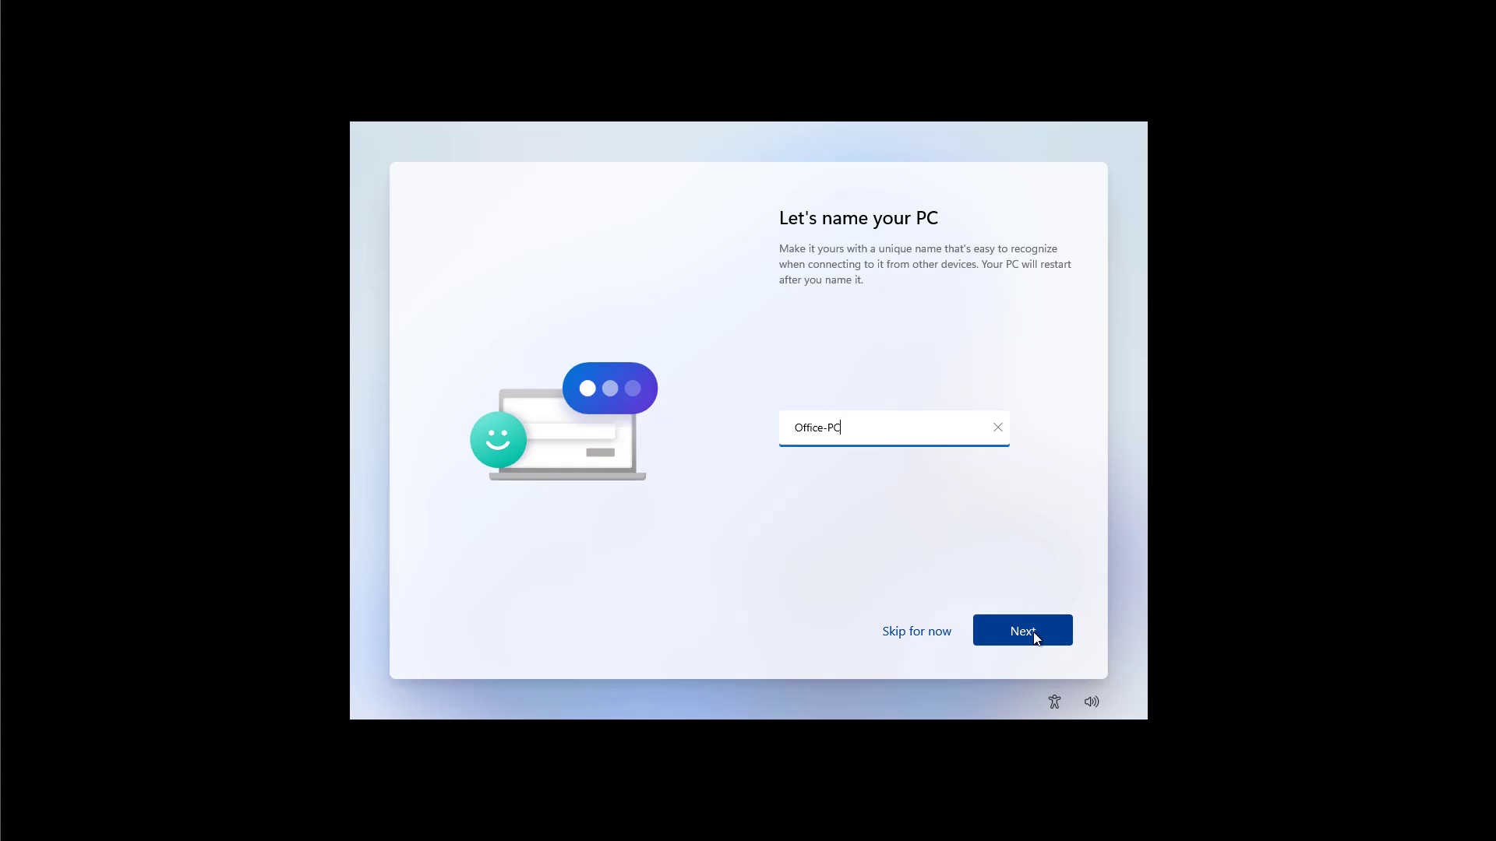
{"action": "left_click", "coordinate": [1033, 634]}
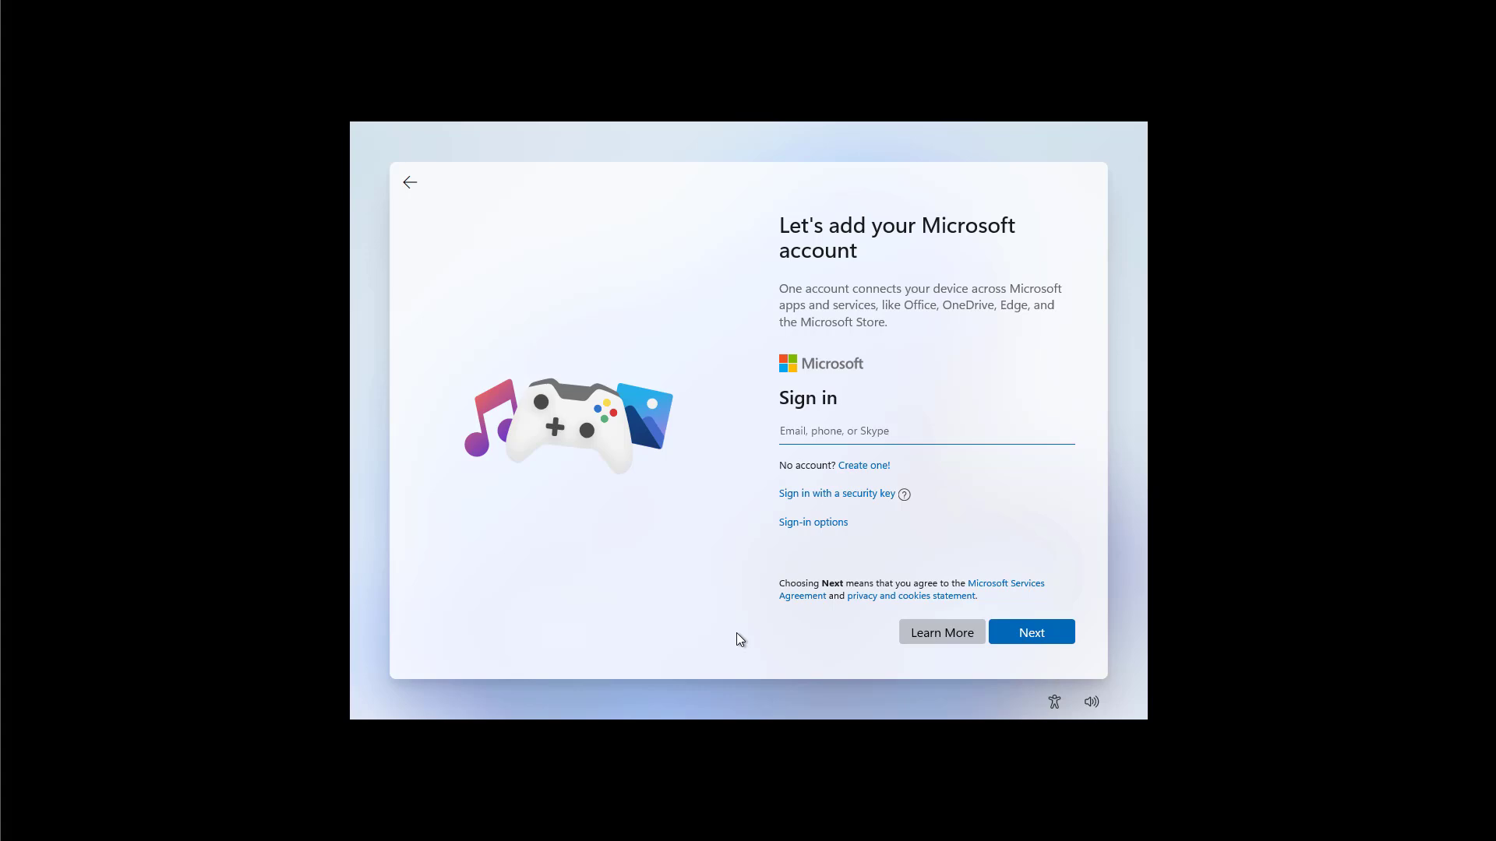
Step: Look at the alternative sign-in options, then enter the Microsoft account e-mail address
{"action": "left_click", "coordinate": [807, 525]}
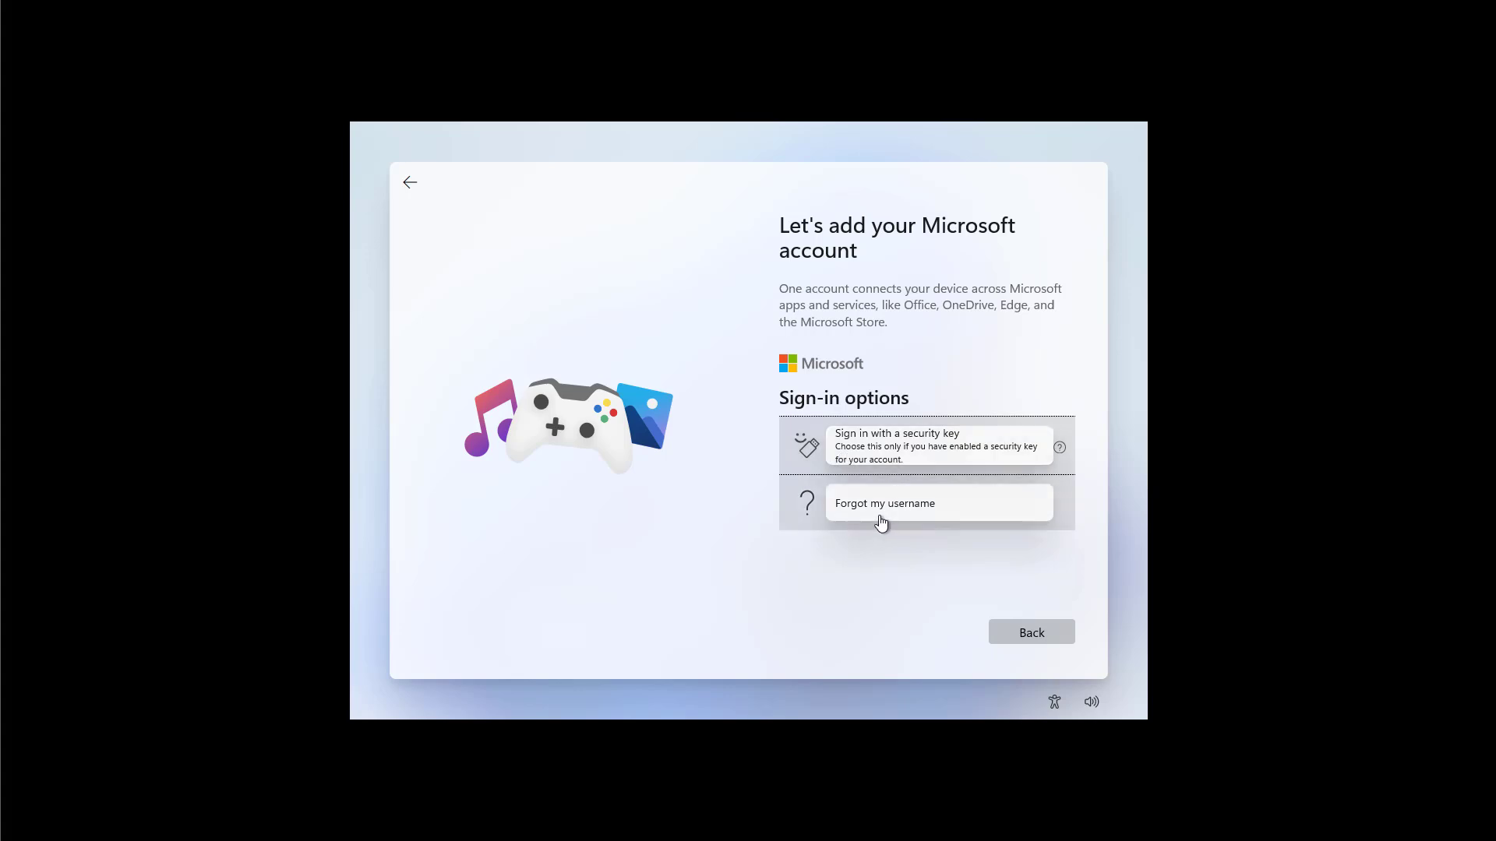
{"action": "left_click", "coordinate": [410, 184]}
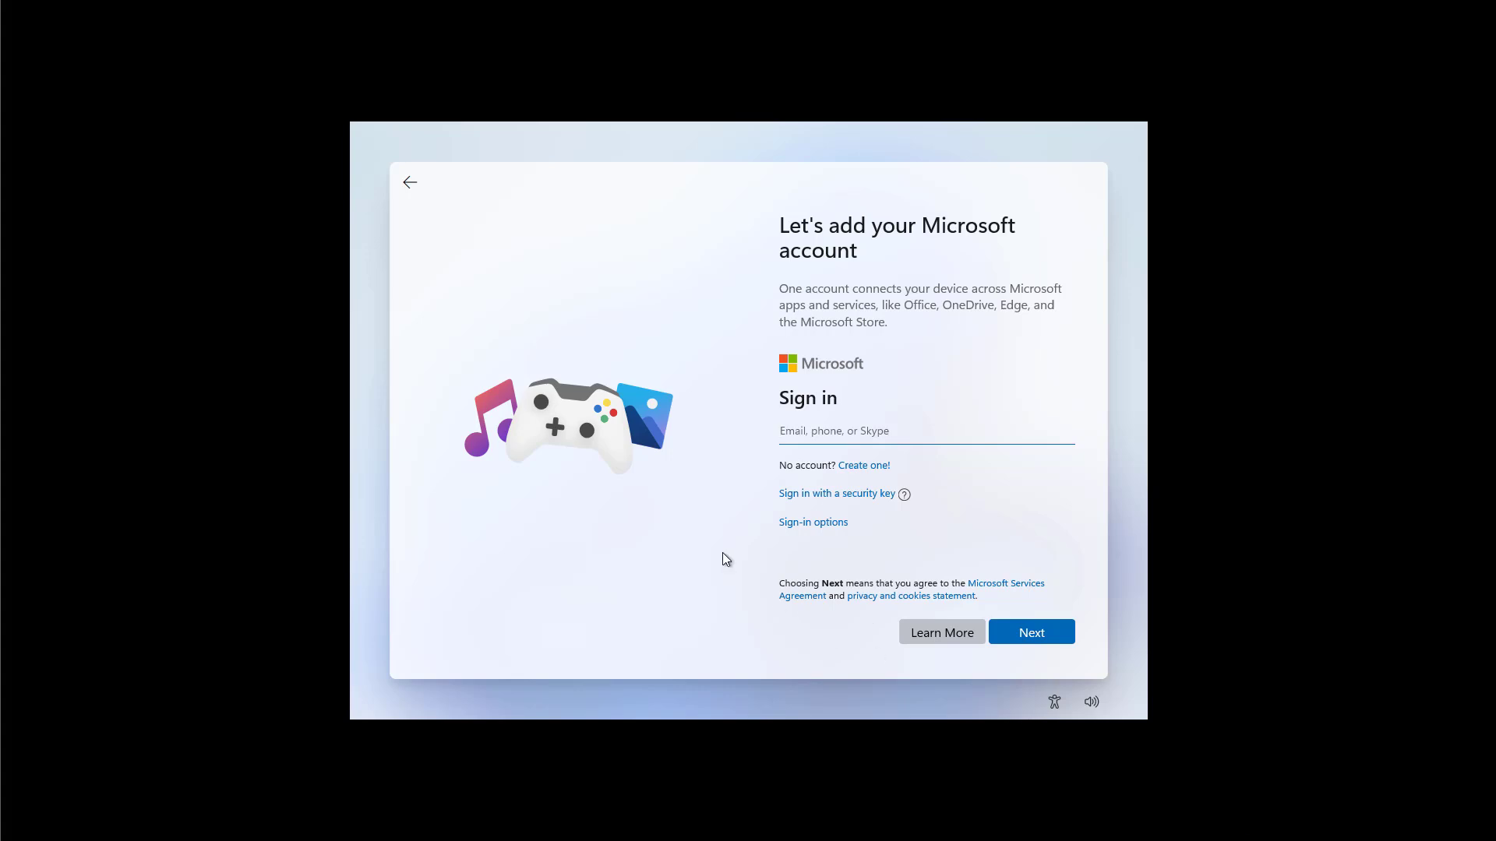
{"action": "left_click", "coordinate": [408, 184]}
{"action": "left_click", "coordinate": [851, 431]}
Step: Submit the e-mail, paste the account password to sign in, and begin PIN creation
{"action": "left_click", "coordinate": [1034, 635]}
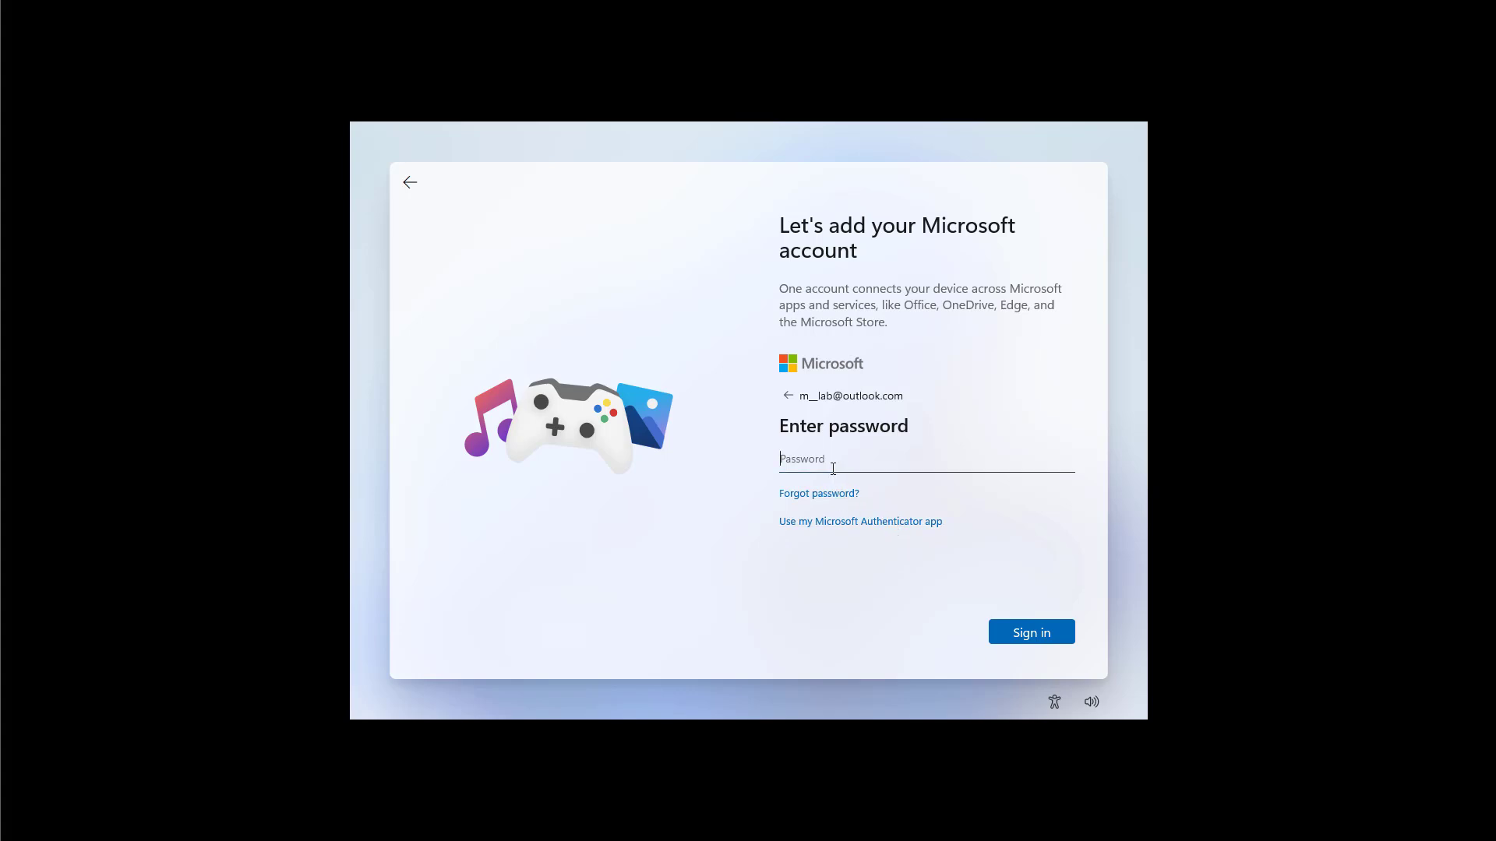
{"action": "key", "text": "ctrl+v"}
{"action": "left_click", "coordinate": [1030, 638]}
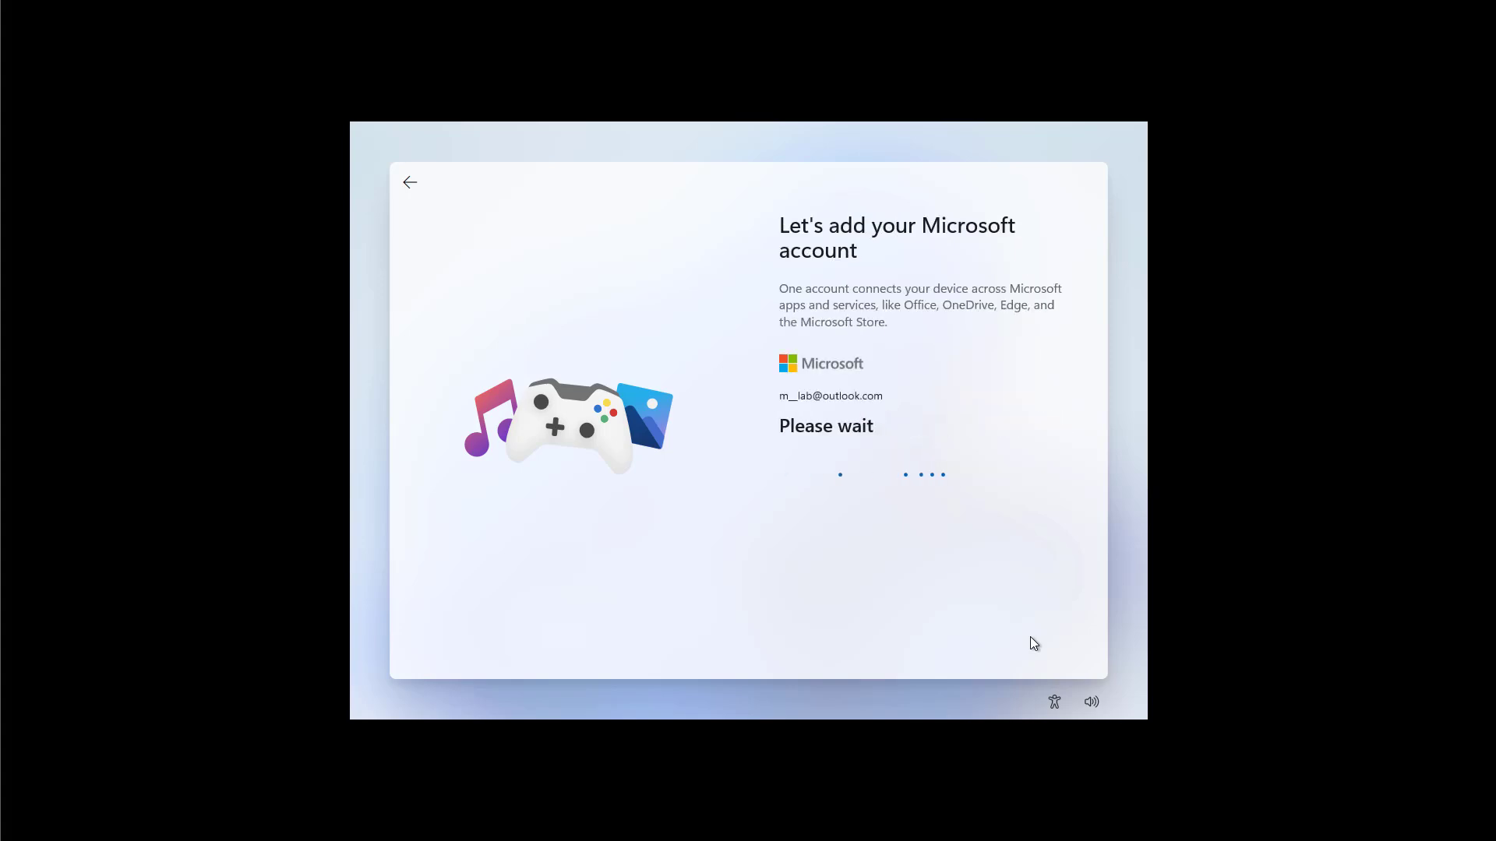
{"action": "left_click", "coordinate": [1022, 331]}
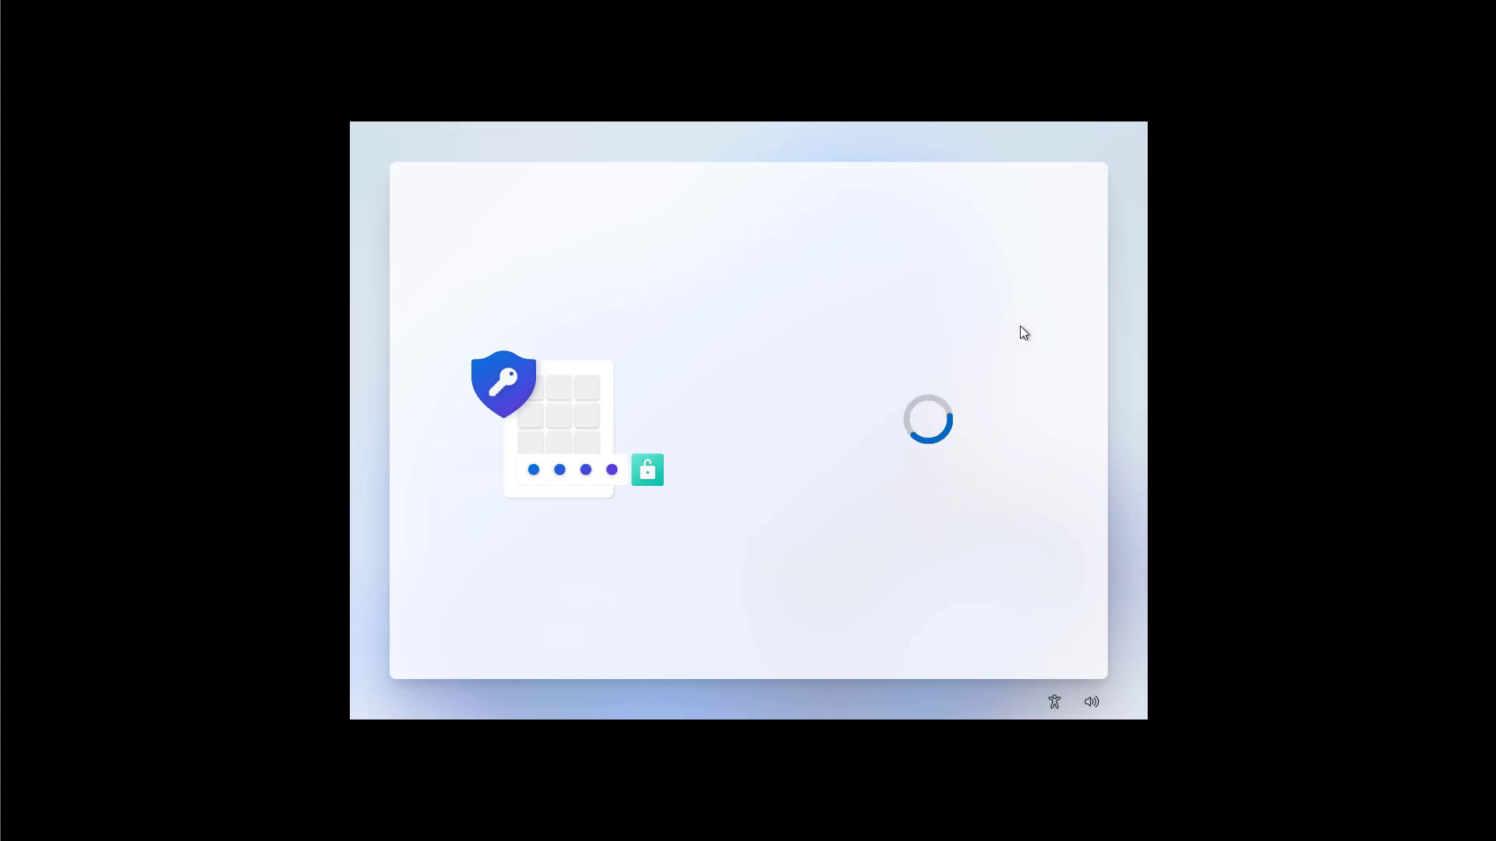
Step: Enter and confirm a four-digit Windows Hello PIN
{"action": "type", "text": "1234"}
{"action": "left_click", "coordinate": [890, 393]}
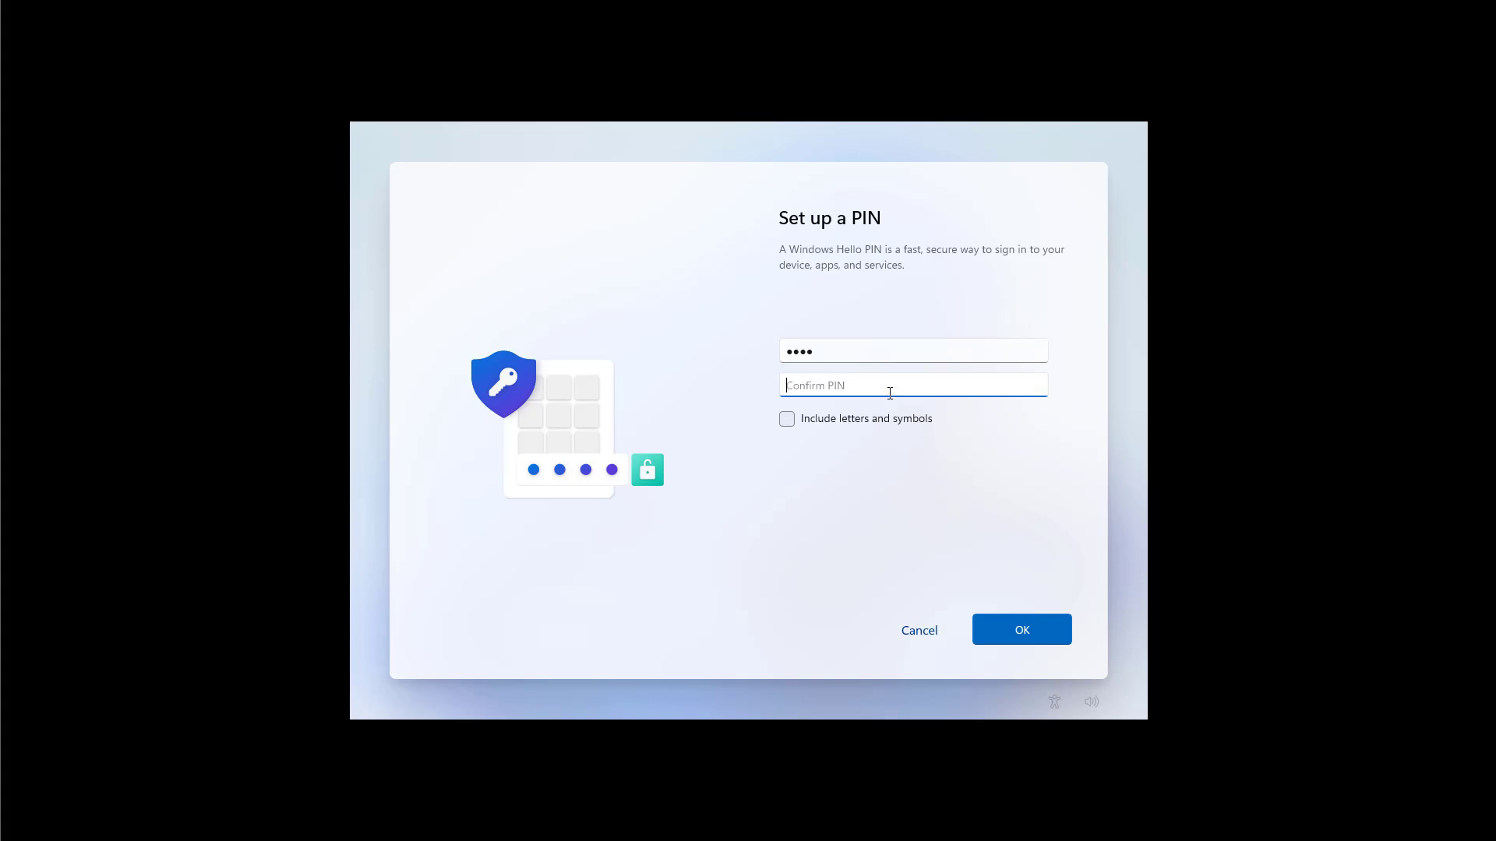
{"action": "type", "text": "1234"}
{"action": "left_click", "coordinate": [1026, 630]}
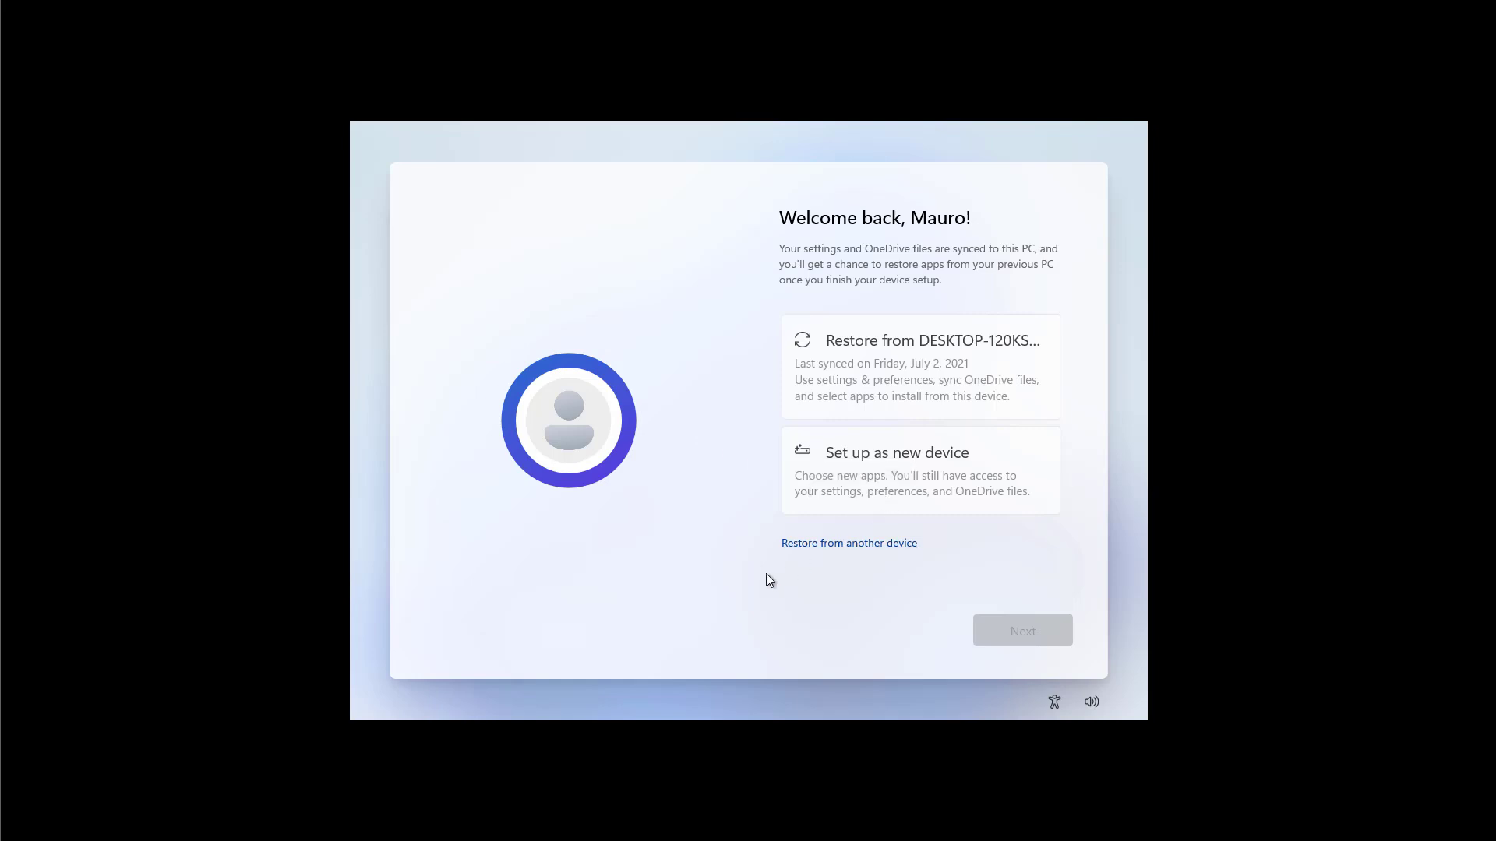
Step: Choose Set up as new device, review the privacy toggles, and accept them as shown
{"action": "left_click", "coordinate": [847, 486]}
{"action": "left_click", "coordinate": [1013, 627]}
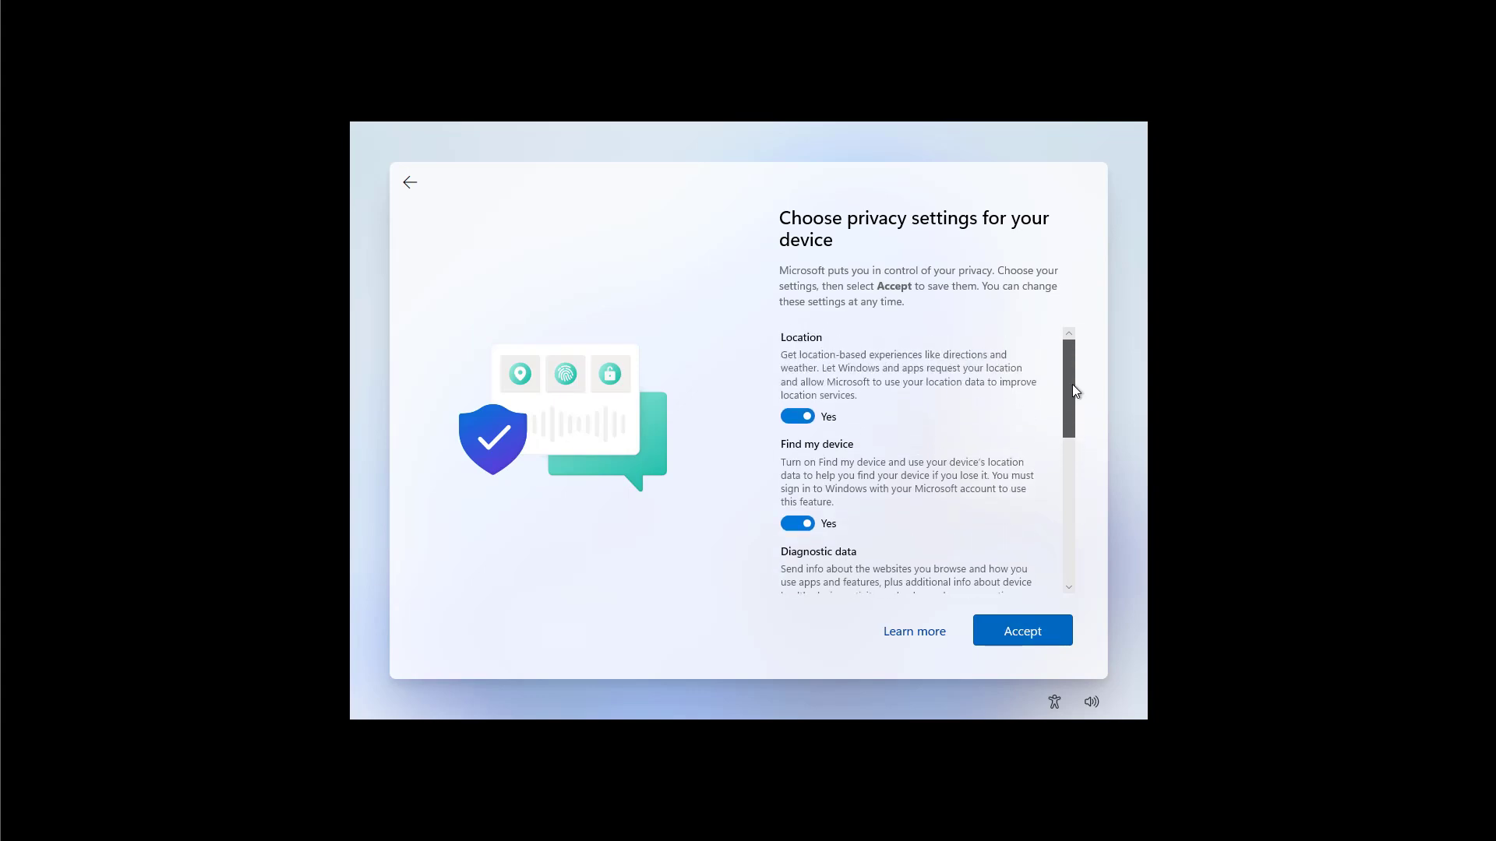
{"action": "left_click_drag", "start_coordinate": [1073, 390], "coordinate": [1071, 563]}
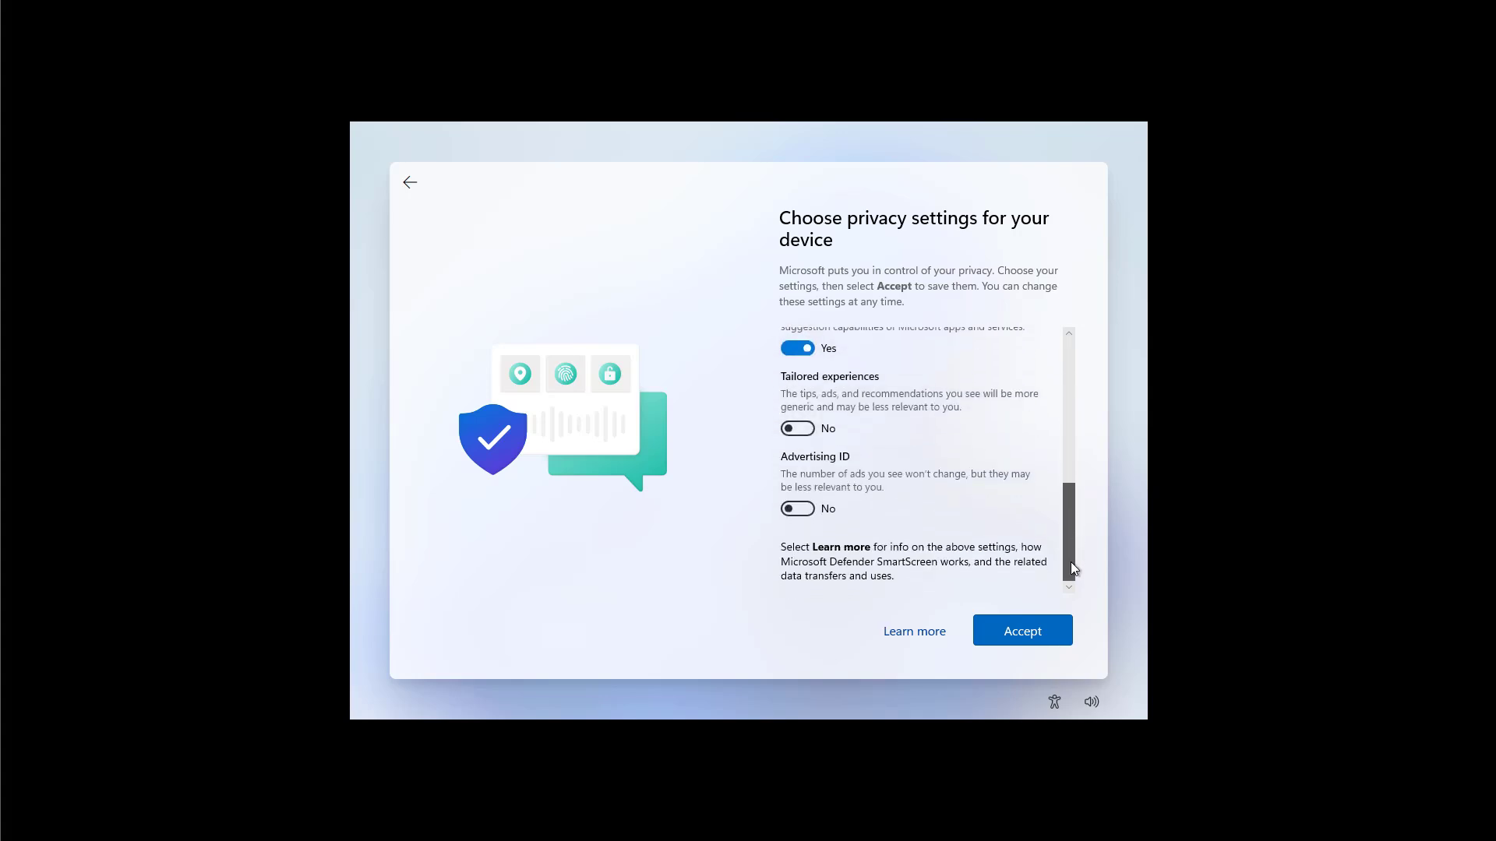
{"action": "left_click_drag", "start_coordinate": [1071, 563], "coordinate": [1074, 386]}
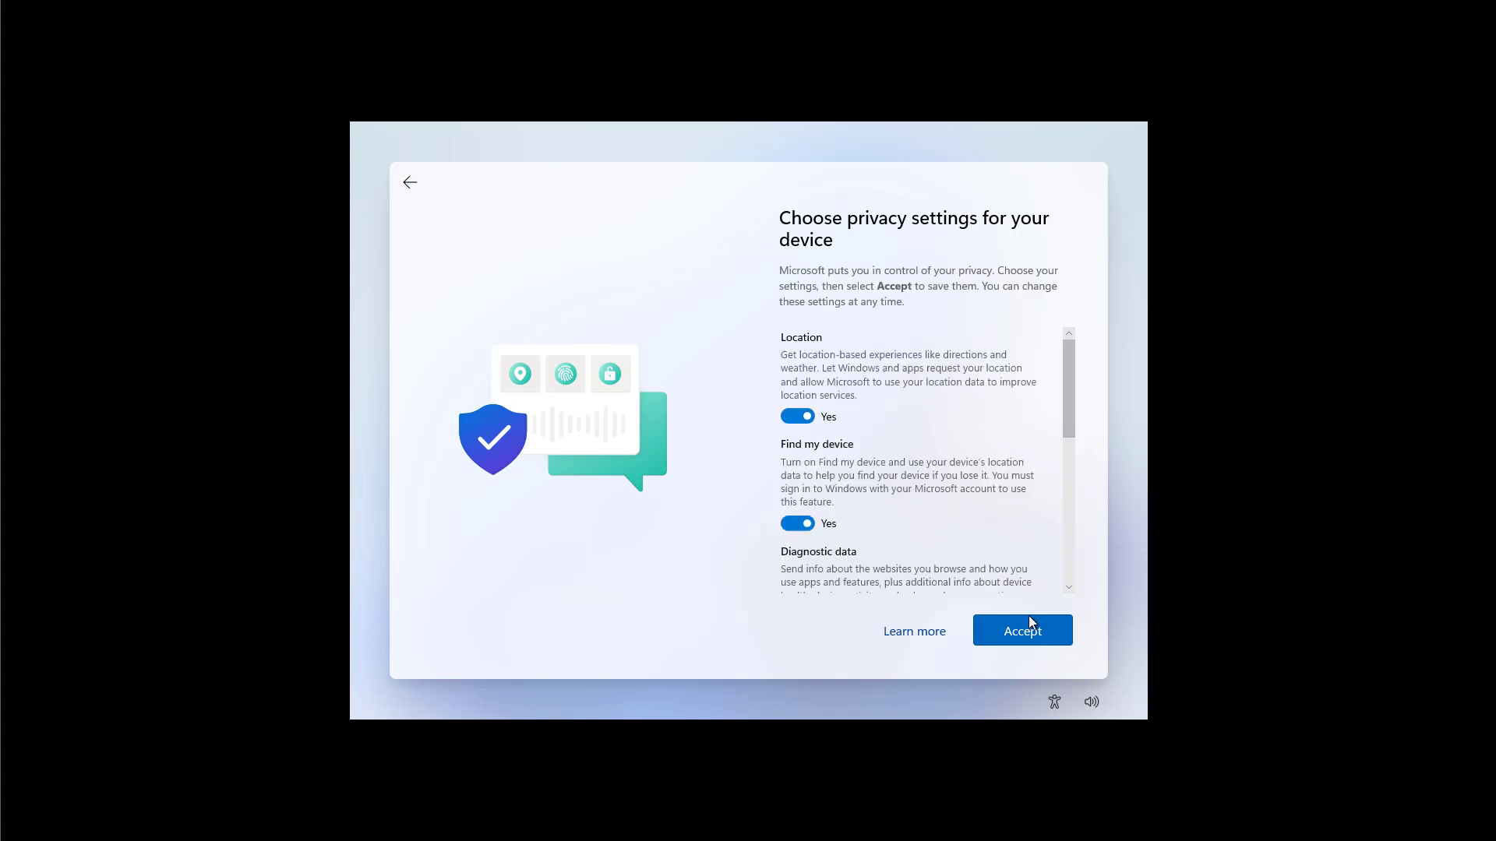
{"action": "left_click", "coordinate": [1032, 635]}
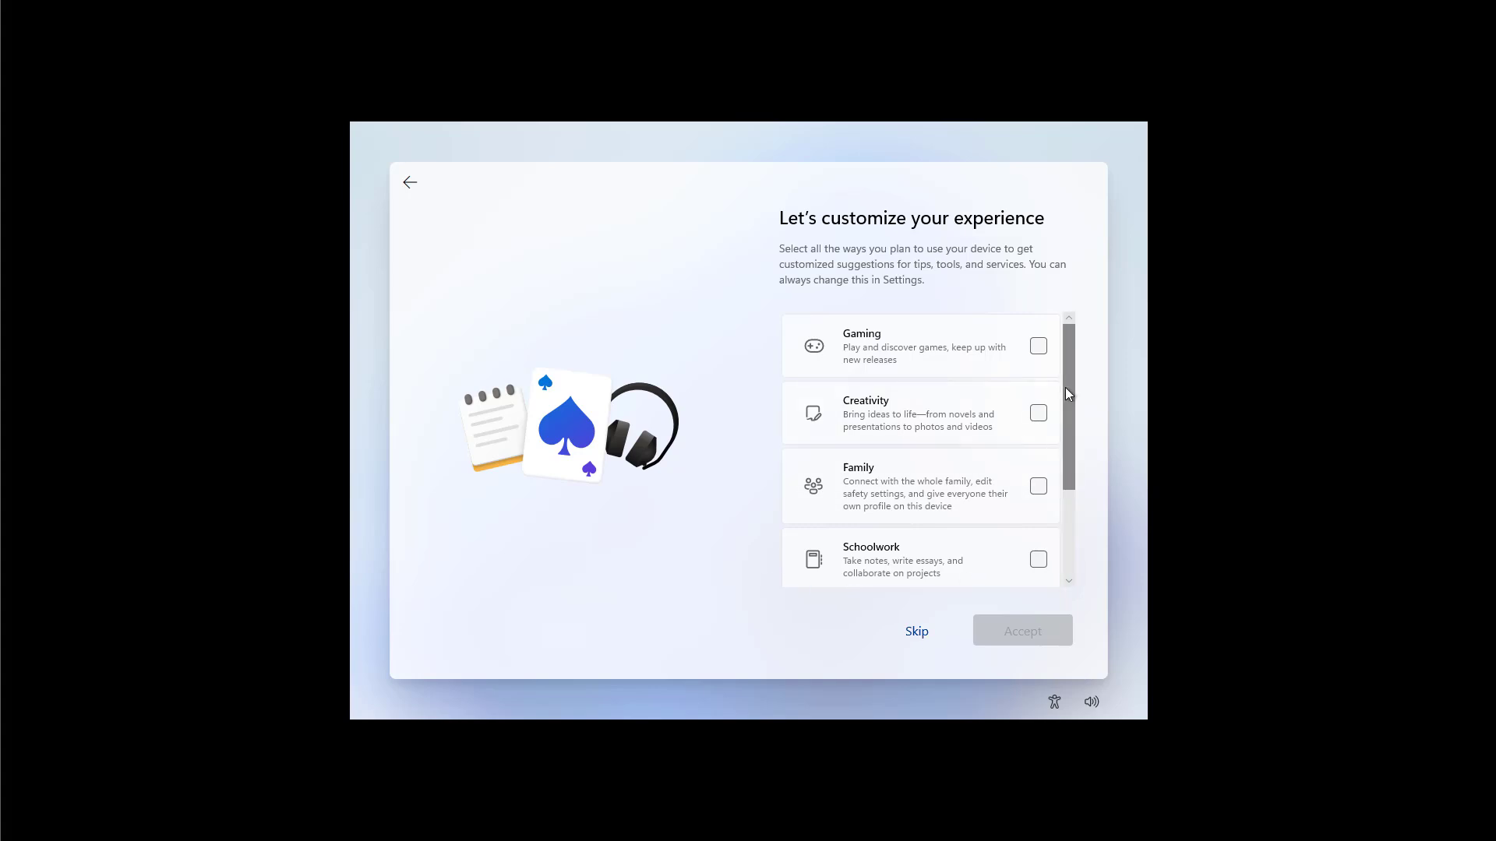
Step: Select Entertainment and Business alongside Gaming as device uses, then accept
{"action": "left_click_drag", "start_coordinate": [1067, 377], "coordinate": [1069, 491]}
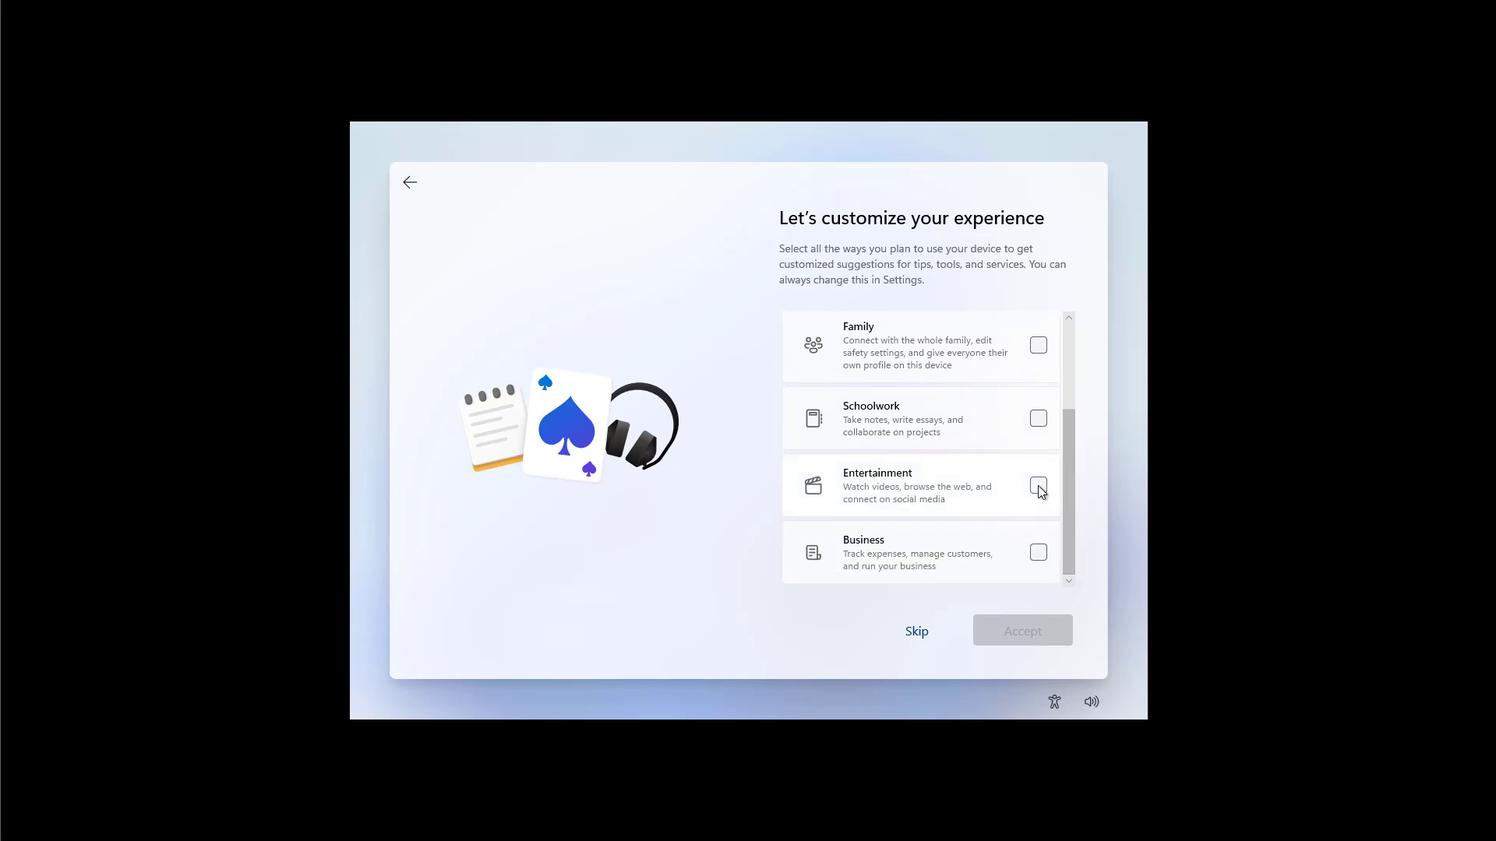
{"action": "left_click", "coordinate": [1041, 490]}
{"action": "left_click", "coordinate": [1039, 556]}
{"action": "left_click_drag", "start_coordinate": [1068, 555], "coordinate": [1063, 431]}
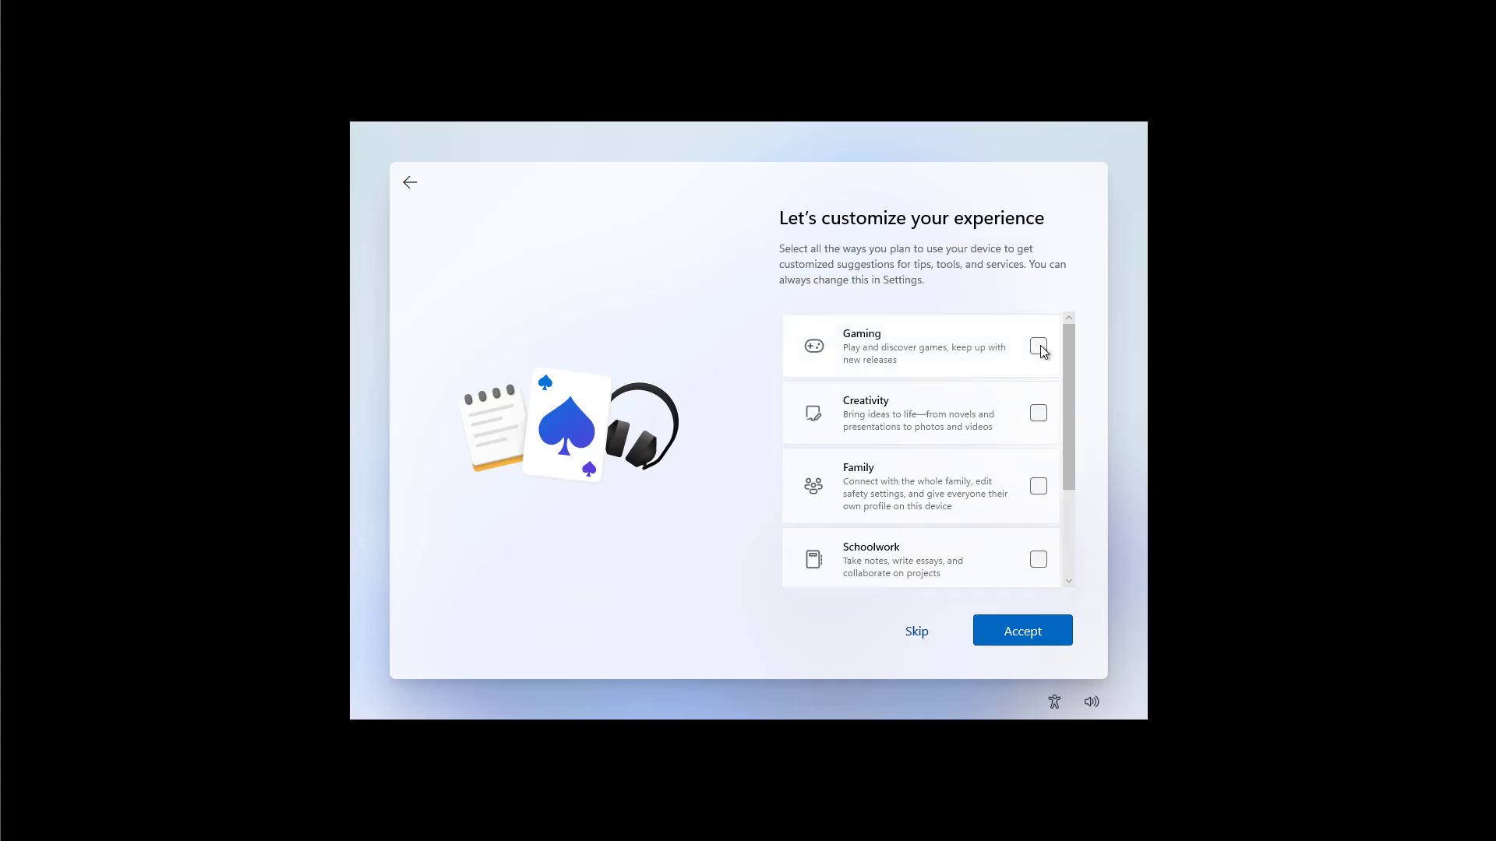
{"action": "mouse_move", "coordinate": [1072, 373]}
{"action": "left_mouse_down"}
{"action": "mouse_move", "coordinate": [1073, 502]}
{"action": "mouse_move", "coordinate": [1072, 349]}
{"action": "left_mouse_up"}
{"action": "left_click", "coordinate": [1016, 639]}
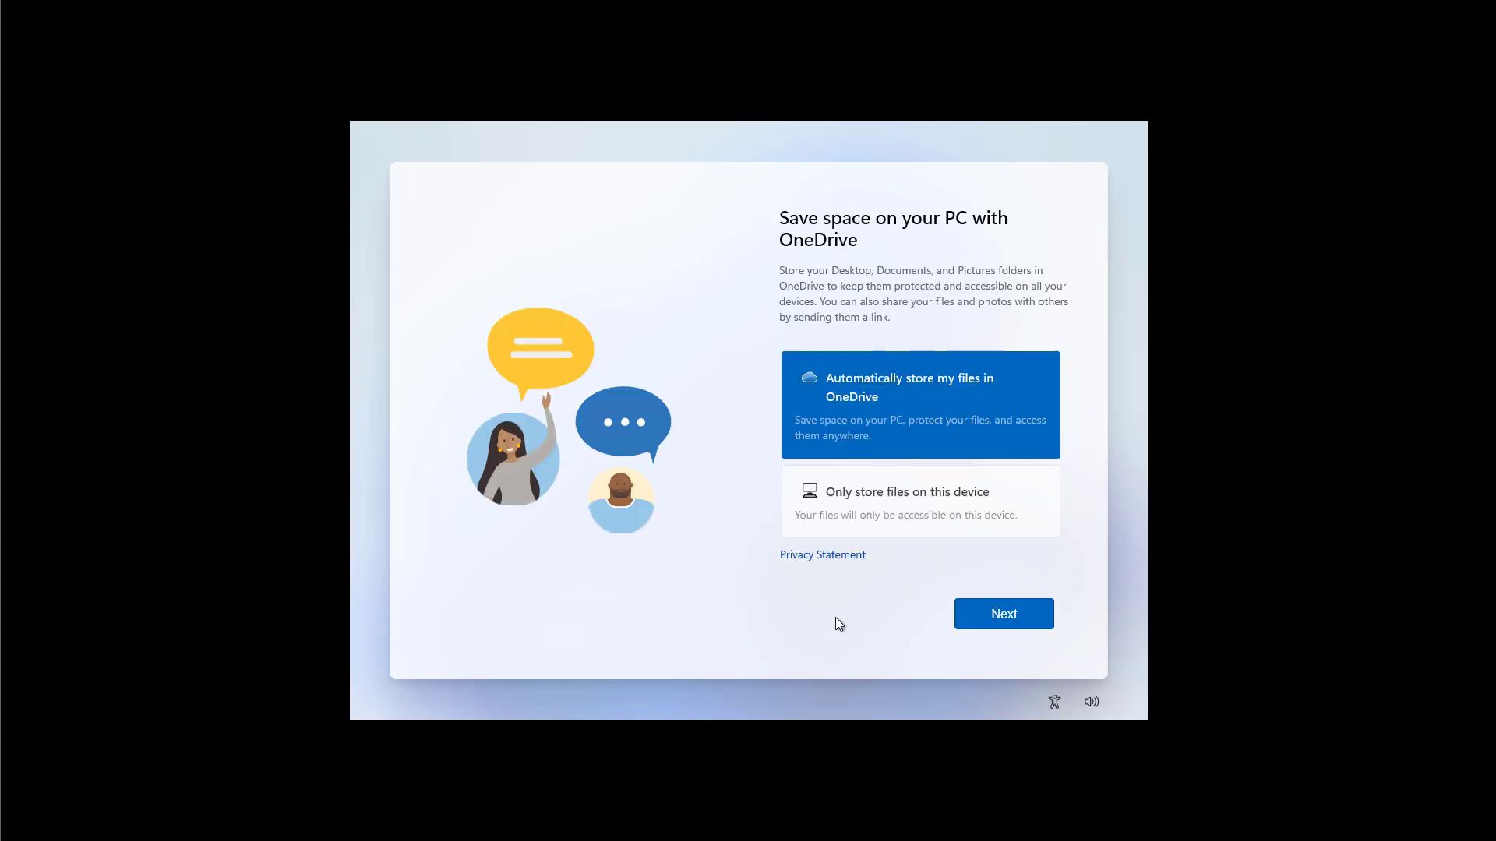
Step: Choose to store files only on this device rather than in OneDrive and continue
{"action": "left_click", "coordinate": [913, 510]}
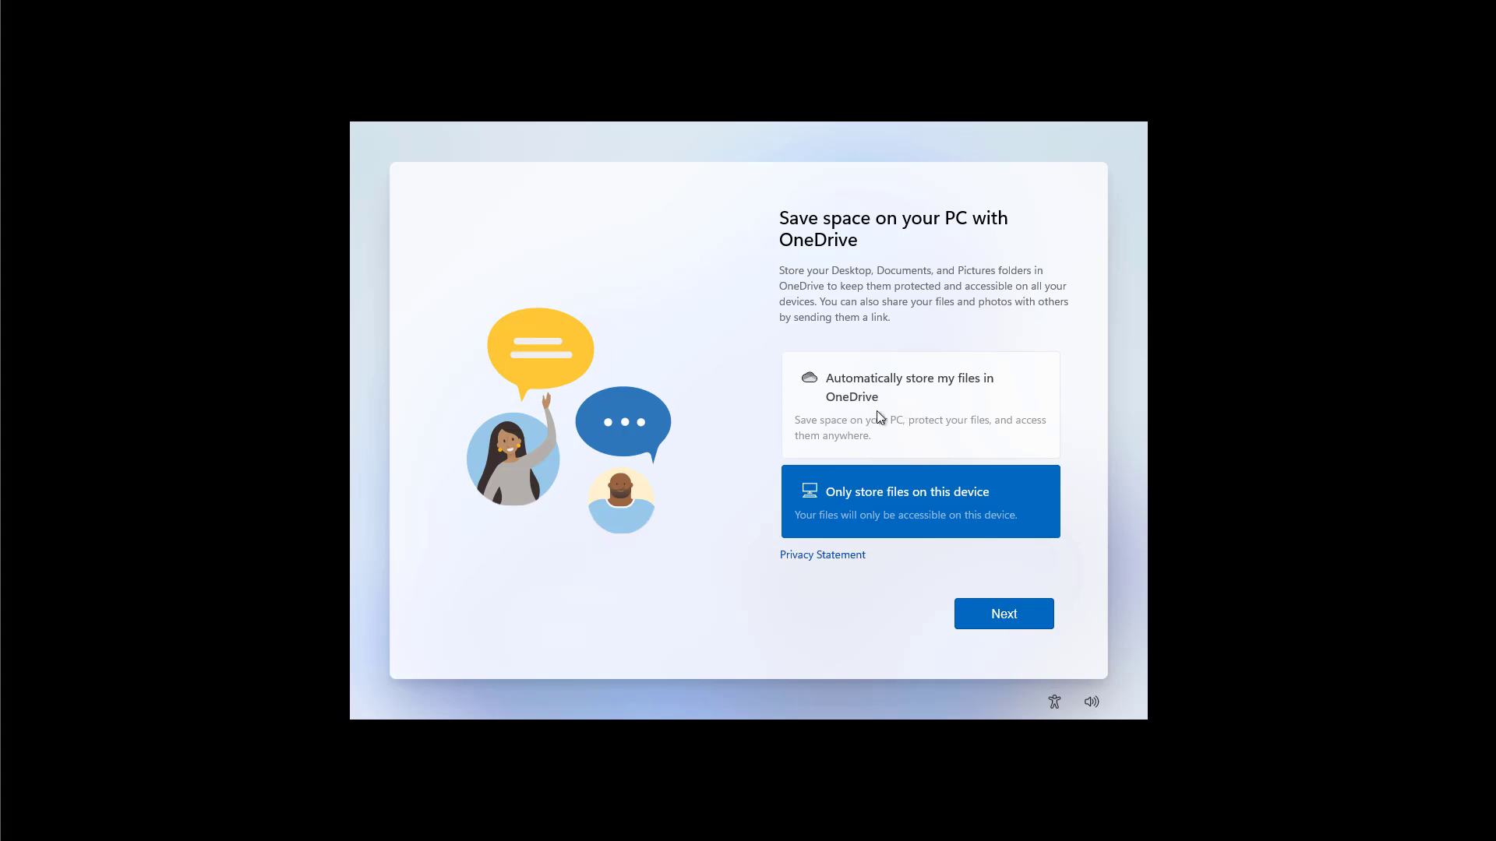
{"action": "left_click", "coordinate": [1003, 615]}
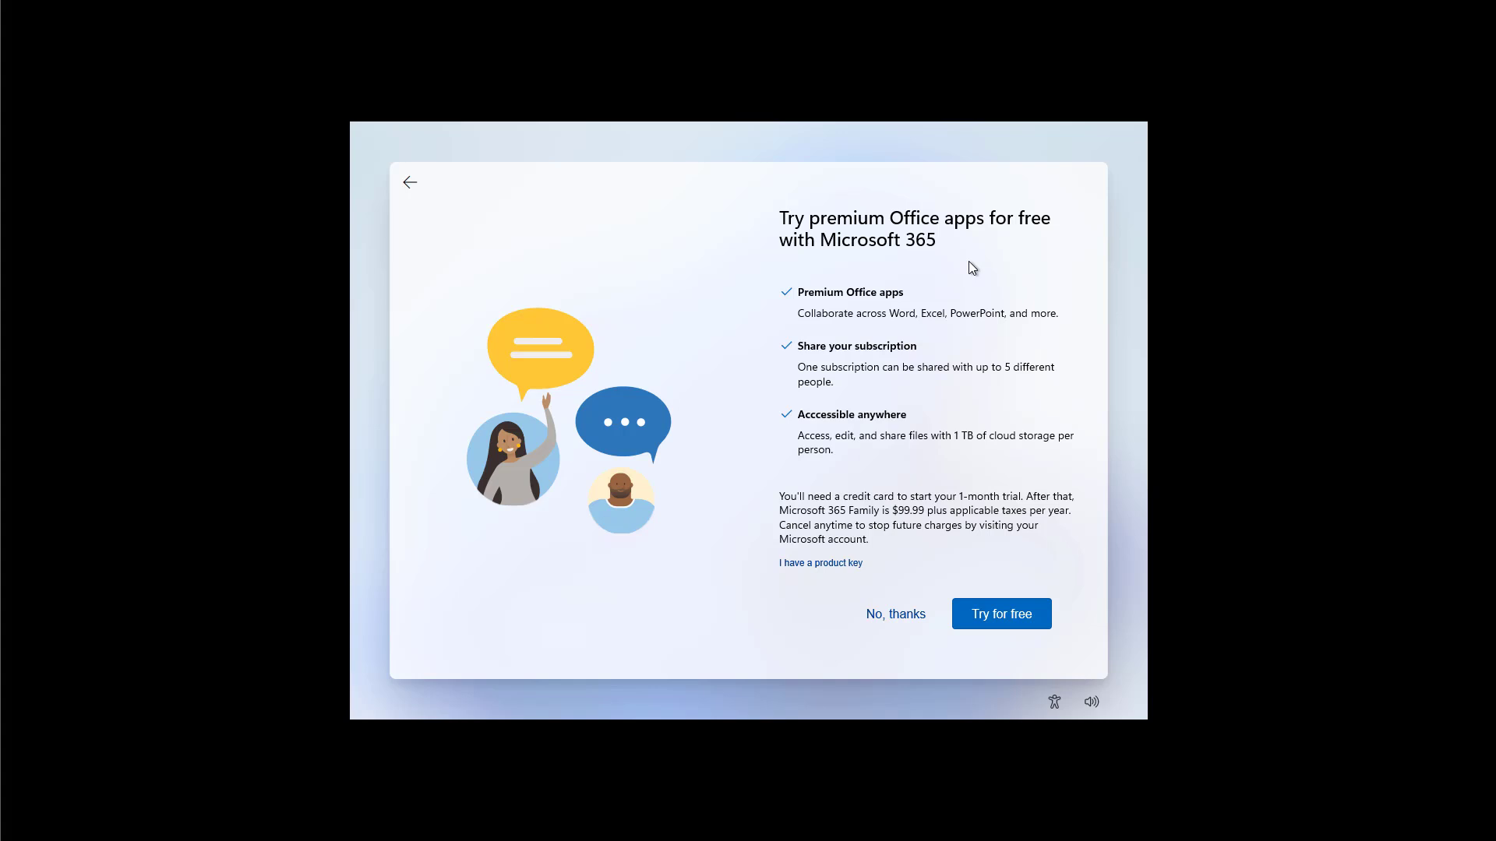
Step: Turn down the Microsoft 365 free trial and the Xbox Game Pass offer
{"action": "left_click", "coordinate": [889, 622]}
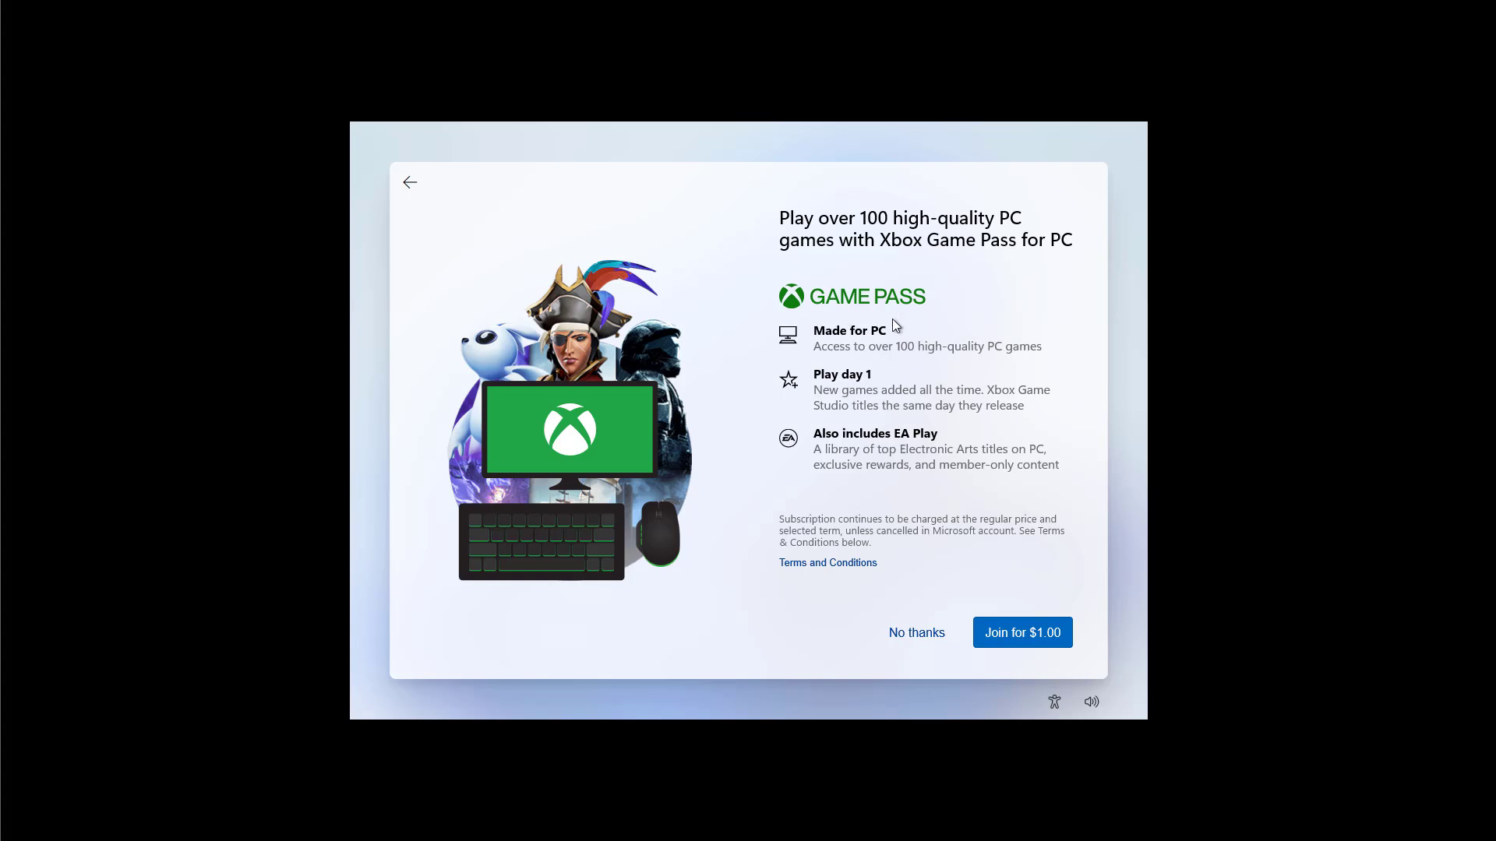
{"action": "left_click", "coordinate": [912, 635]}
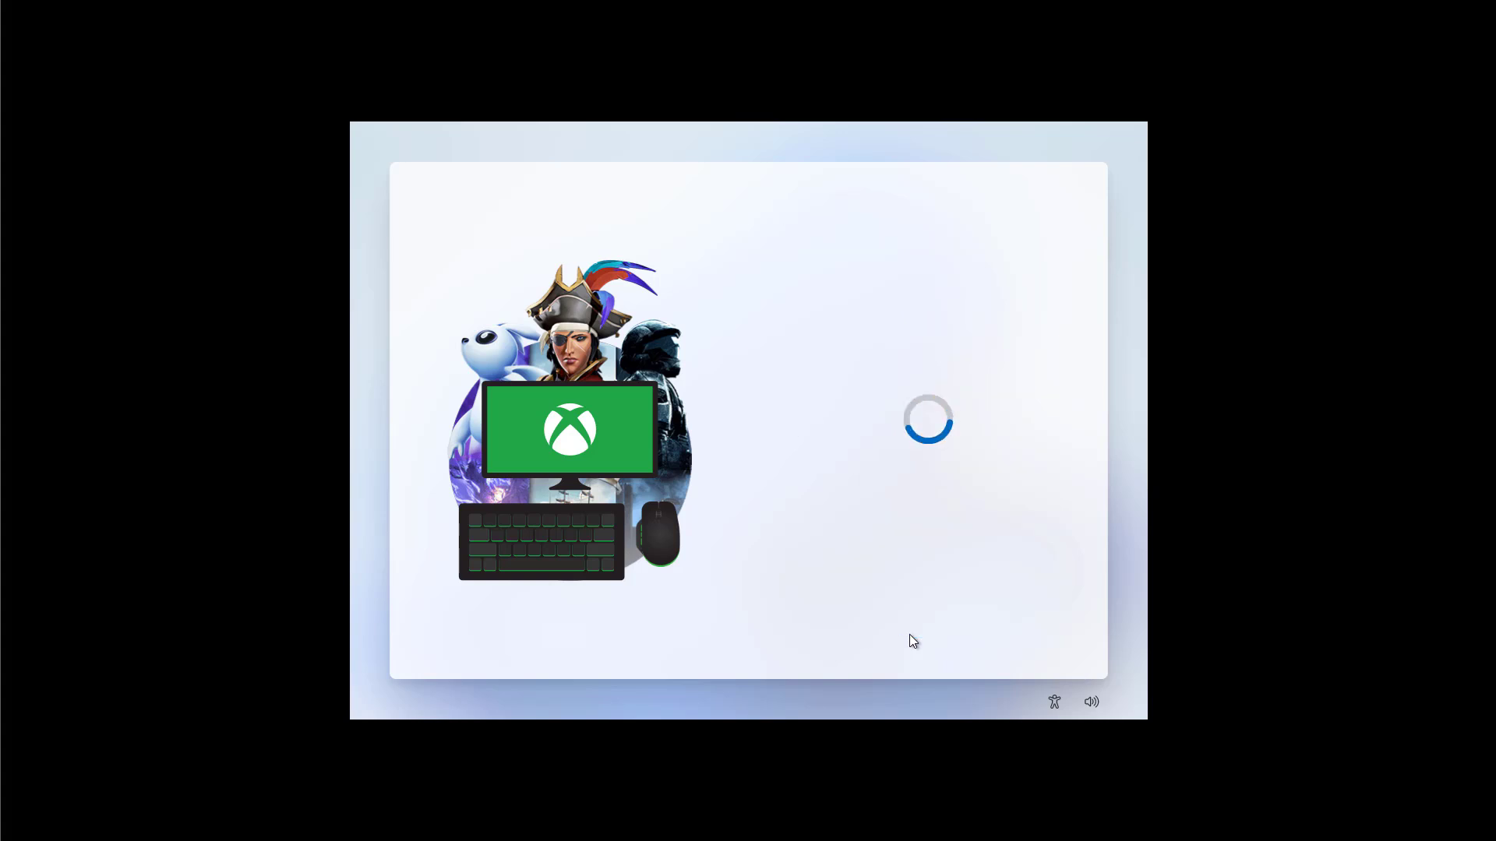